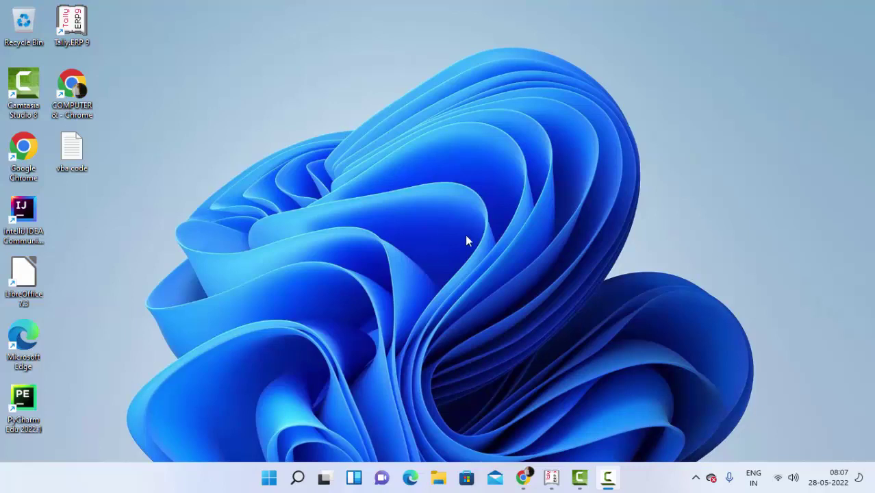
# Refresh the desktop several times from its right-click menu
pyautogui.rightClick(632, 58)
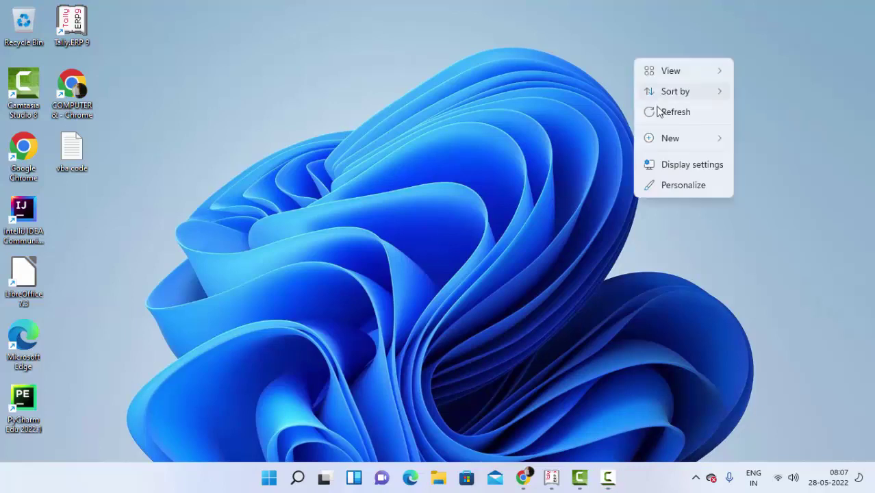
pyautogui.click(663, 115)
pyautogui.rightClick(636, 59)
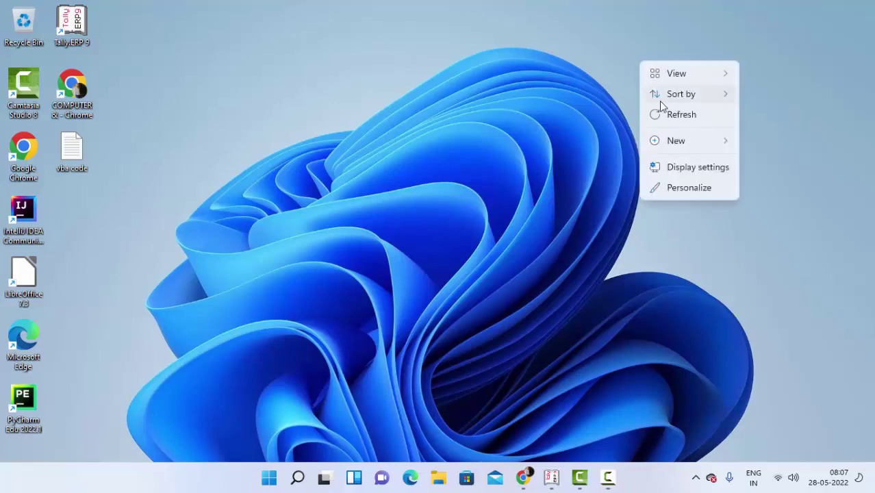
pyautogui.click(663, 114)
pyautogui.rightClick(640, 63)
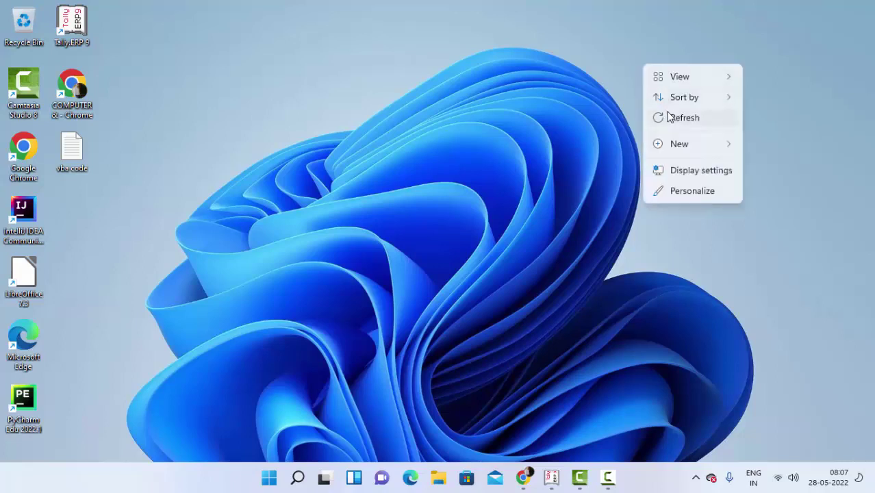
pyautogui.click(661, 114)
pyautogui.rightClick(635, 56)
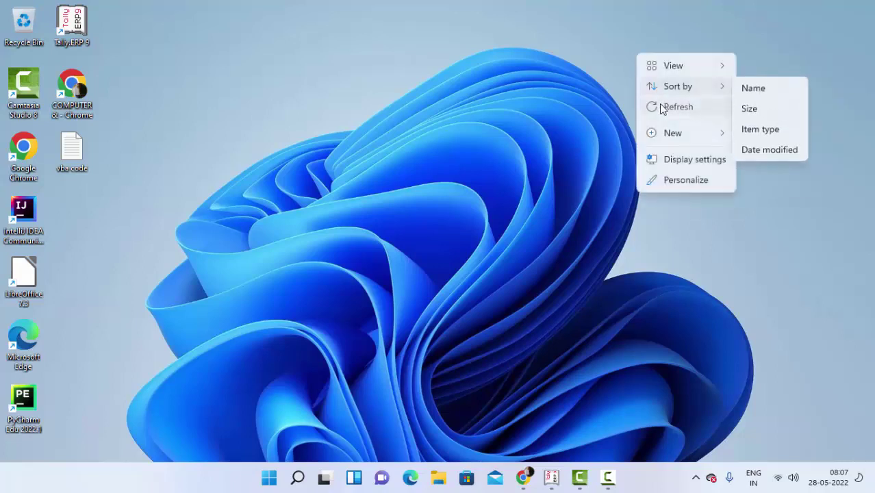
pyautogui.click(659, 107)
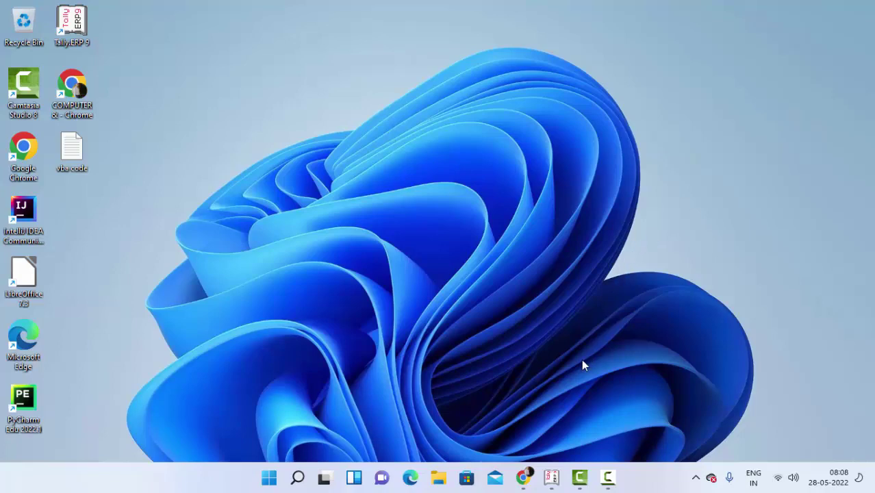
# In Tally, view the Day Book, then return to the Gateway of Tally
pyautogui.click(552, 478)
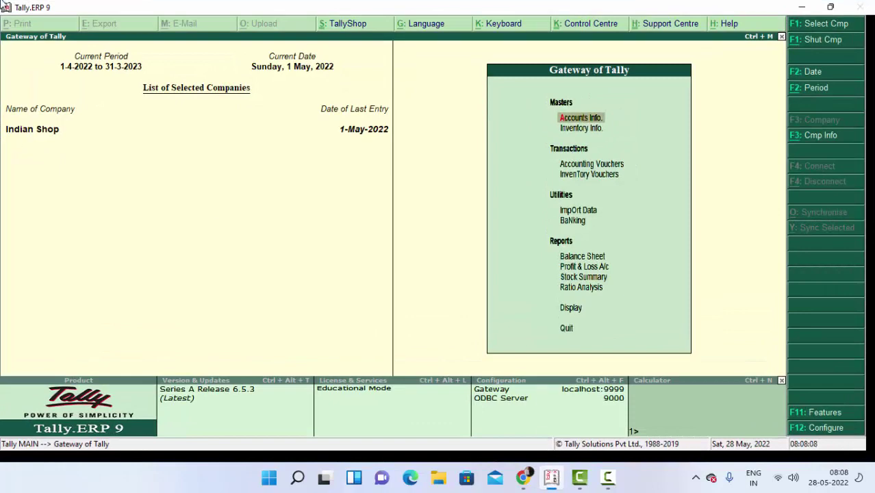
pyautogui.press('d')
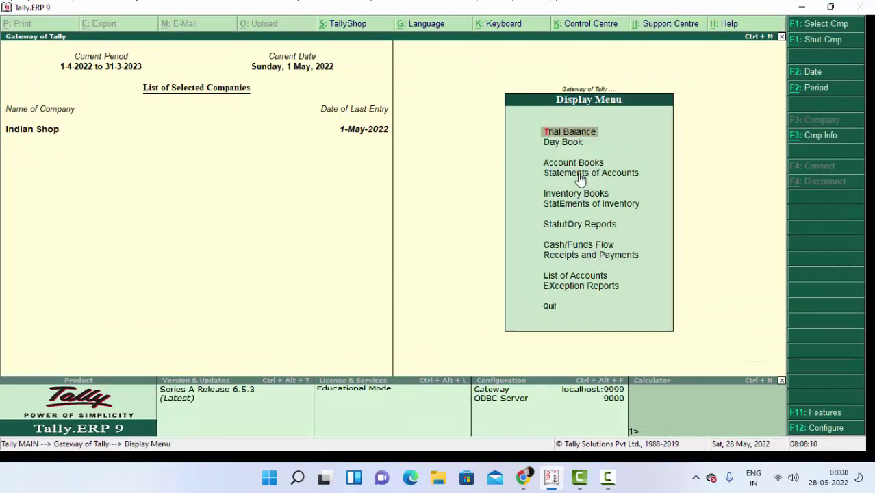
pyautogui.press('d')
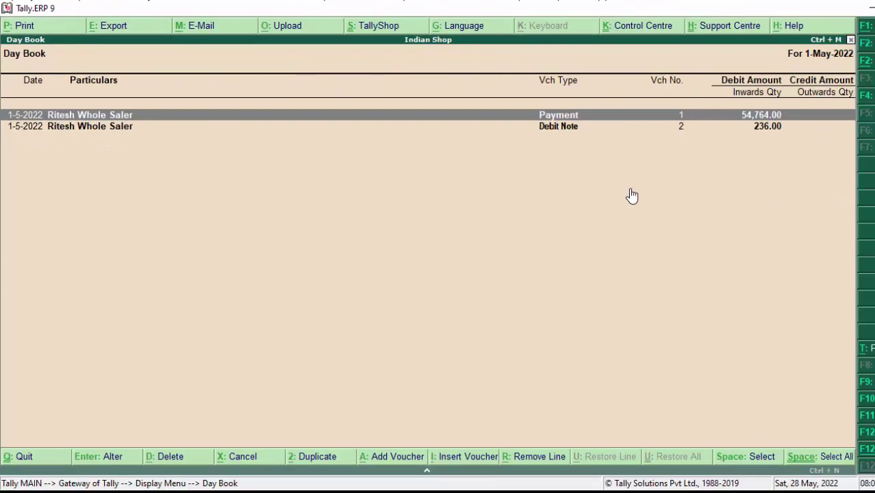
pyautogui.press('Escape')
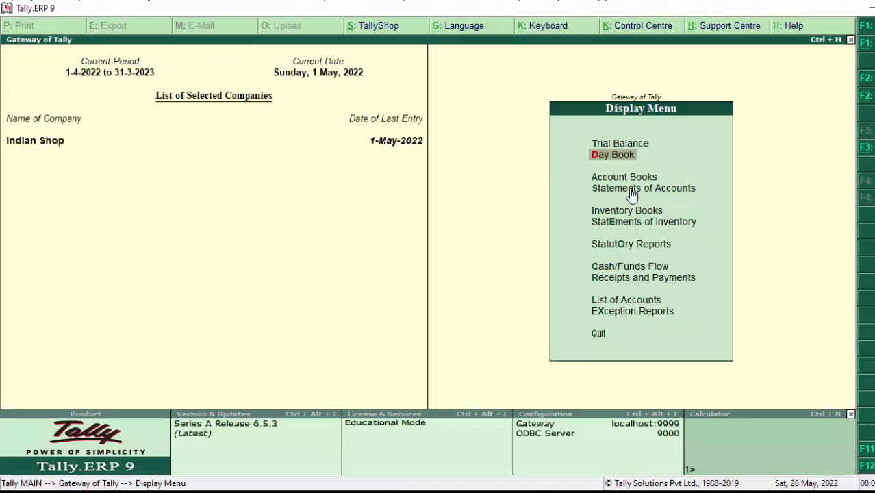
pyautogui.press('Escape')
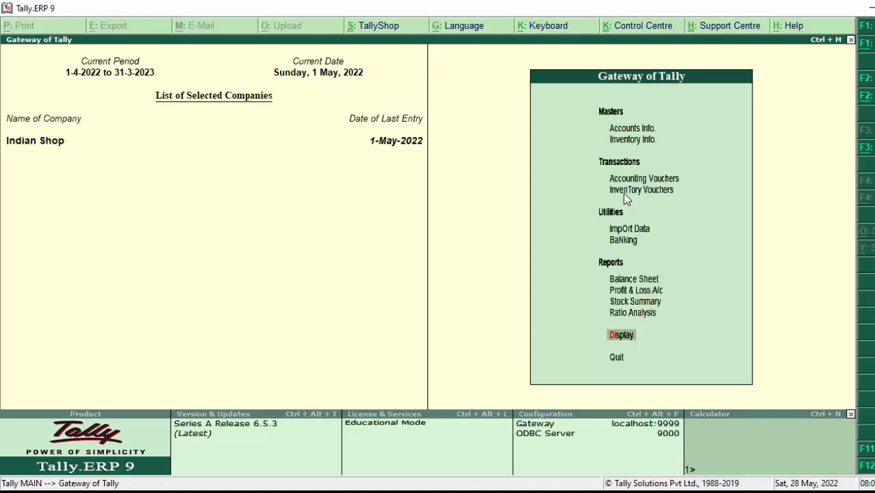
# Start a Purchase voucher with supplier invoice 1234, dated 1-May-2022
pyautogui.click(634, 180)
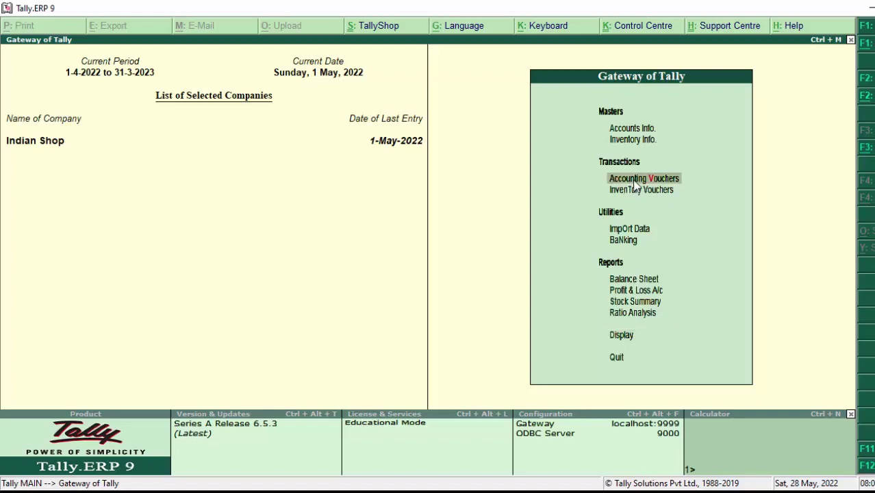
pyautogui.click(634, 182)
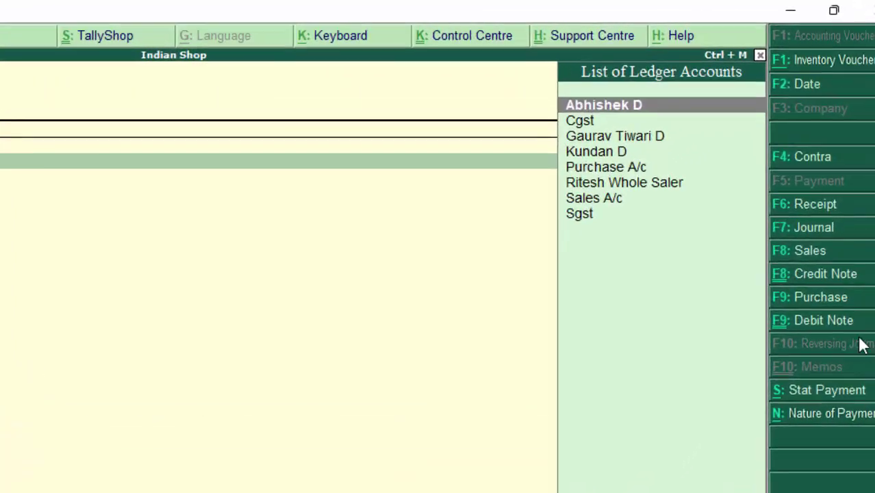
pyautogui.press('F9')
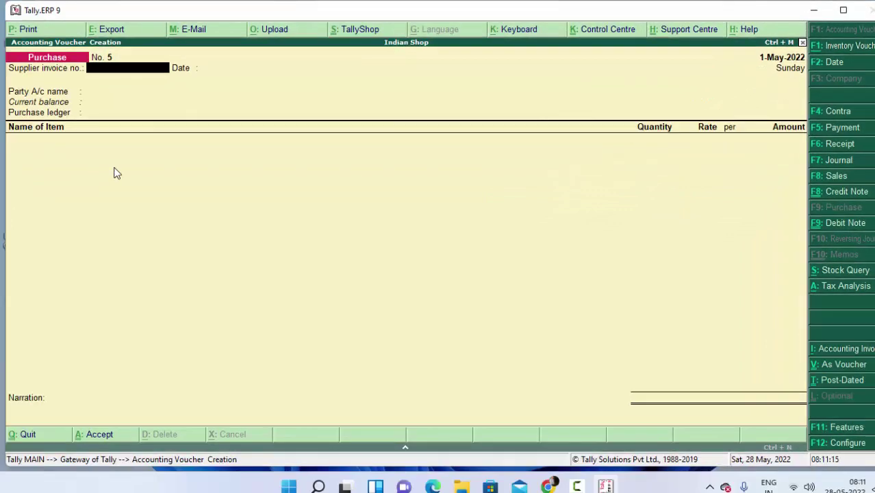
pyautogui.write('1')
pyautogui.write('234')
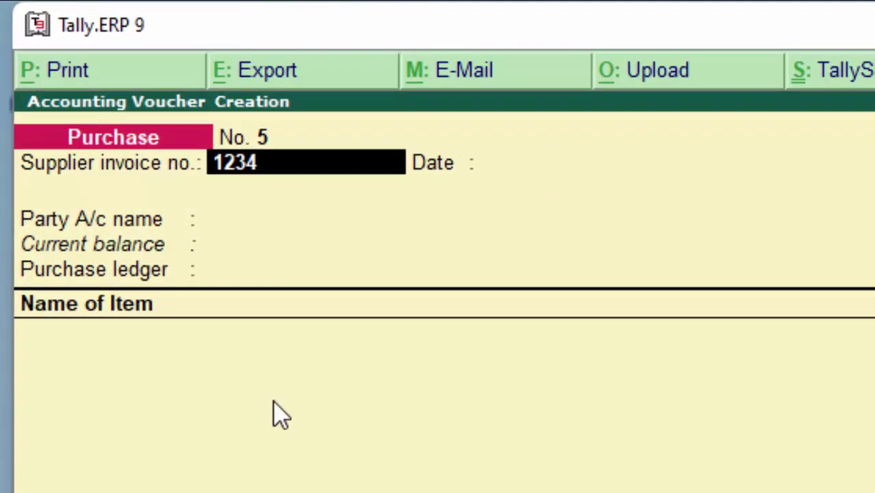
pyautogui.press('Return')
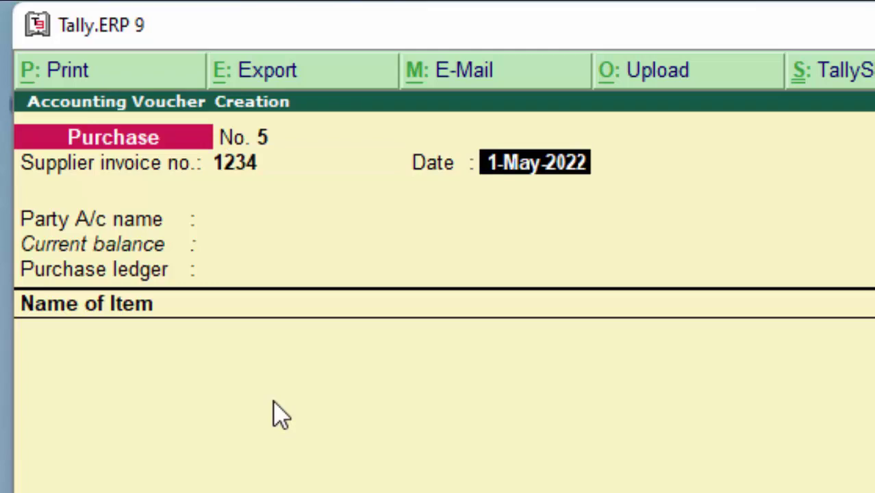
pyautogui.press('Return')
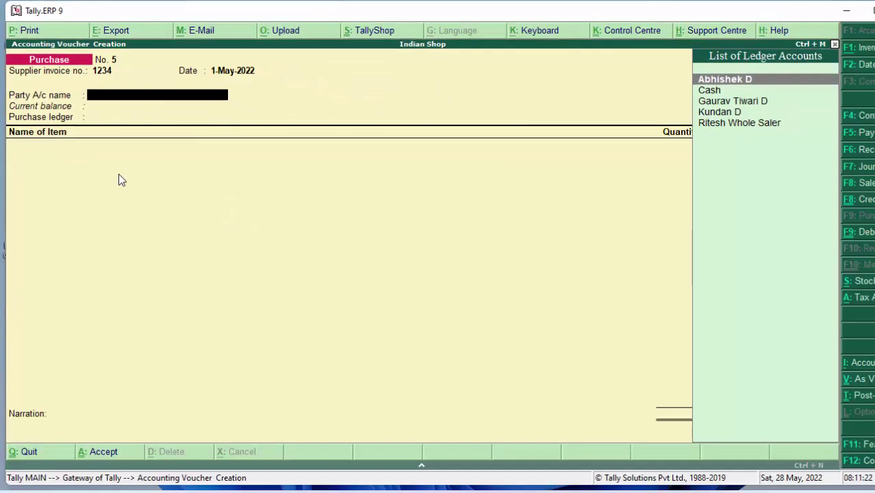
# Select Ritesh Whole Saler as party and accept the Uttar Pradesh party details
pyautogui.press('Down')
pyautogui.press('Down')
pyautogui.press('Down')
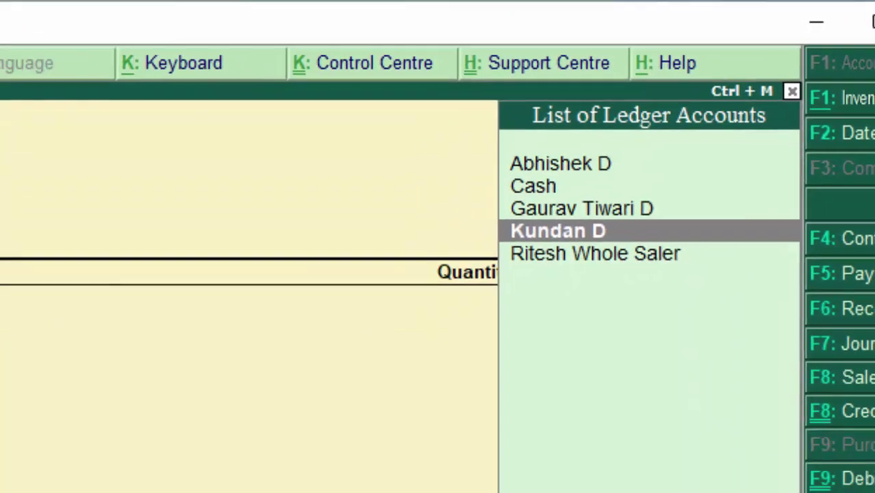
pyautogui.press('Down')
pyautogui.press('Return')
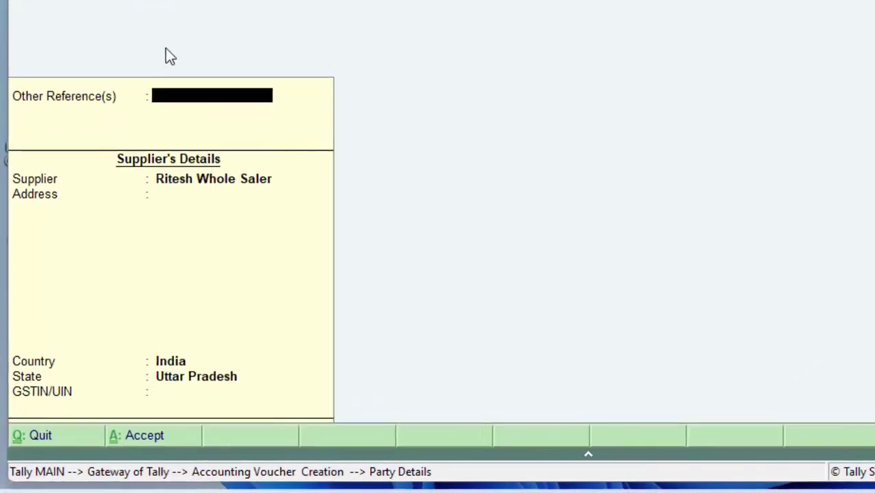
pyautogui.press('Return')
pyautogui.press('Return')
pyautogui.press('Return')
pyautogui.press('Return')
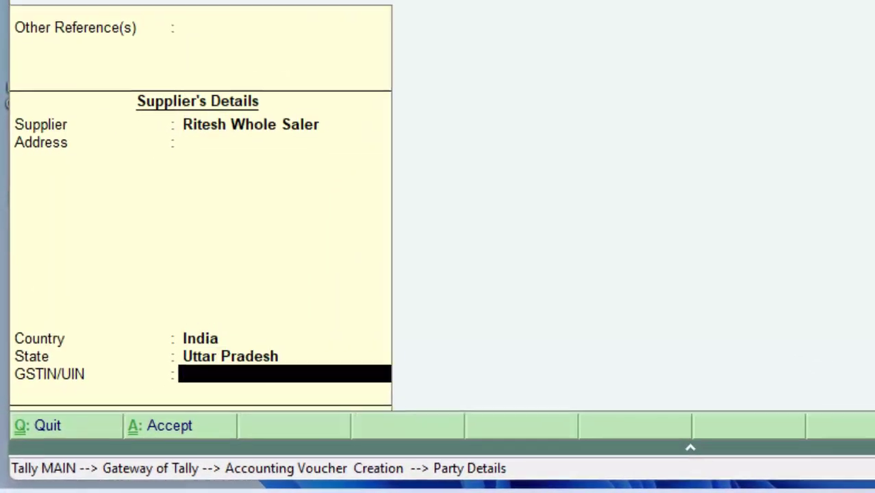
pyautogui.press('Return')
pyautogui.press('Return')
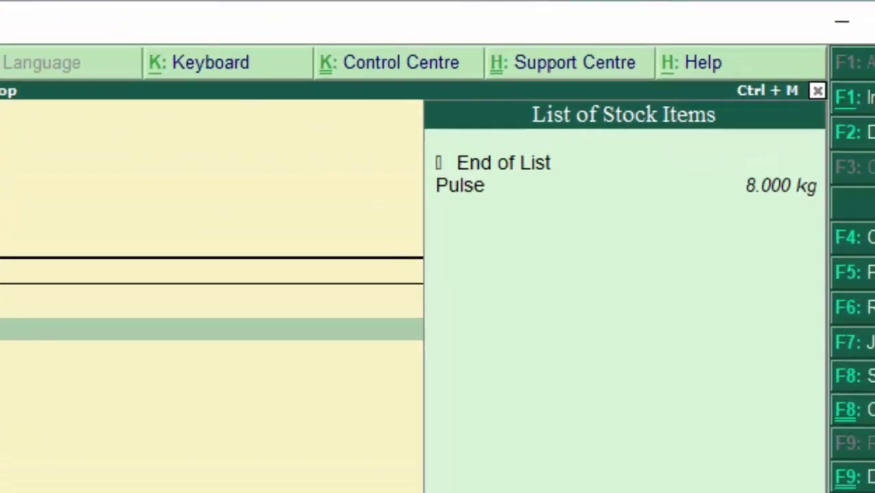
# Add 40 of the Pulse item at 100.00 for 4,000.00
pyautogui.press('Down')
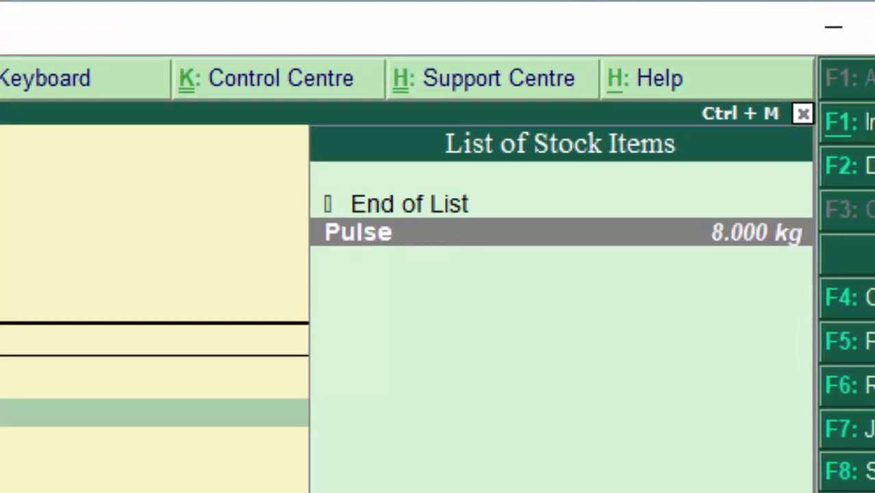
pyautogui.press('Return')
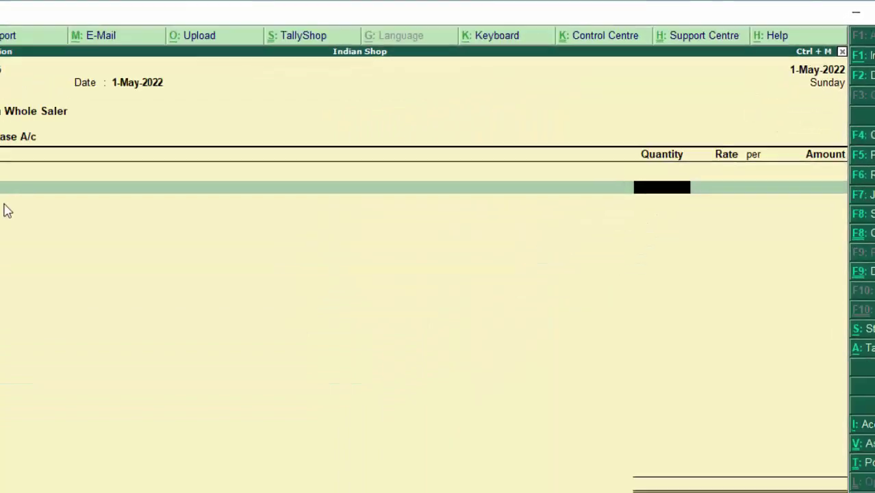
pyautogui.write('40')
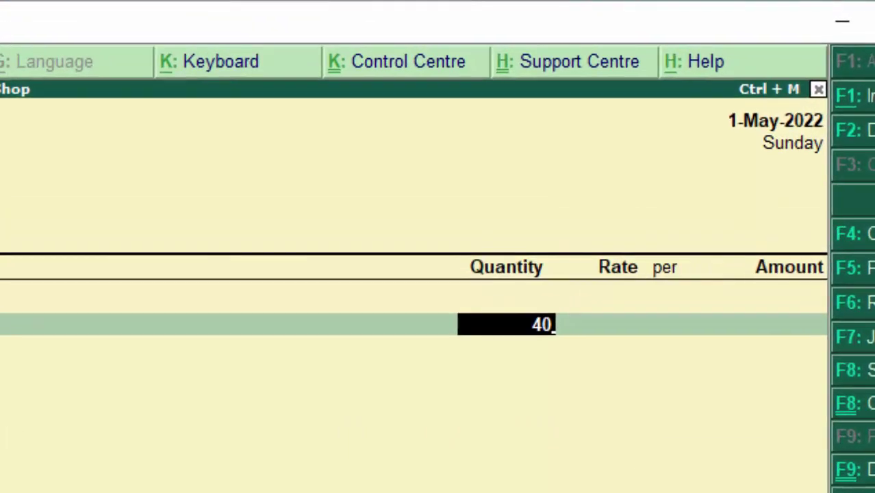
pyautogui.press('Return')
pyautogui.press('Return')
pyautogui.press('Return')
pyautogui.press('Return')
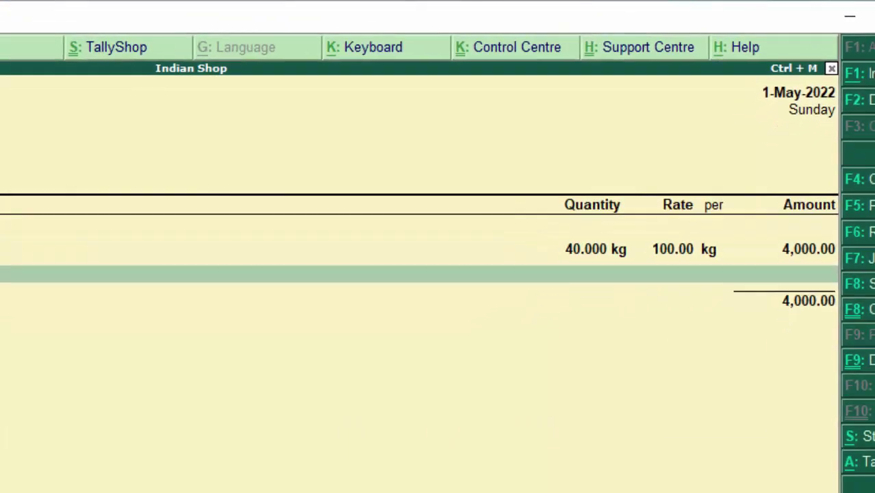
# Add Cgst and Sgst, narrate 'The Goods has been purchased', save, and return to Gateway
pyautogui.press('Return')
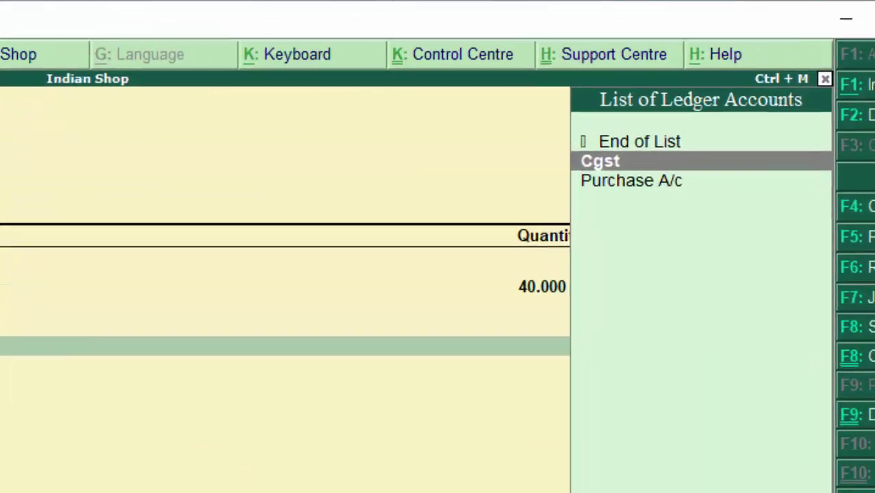
pyautogui.press('Return')
pyautogui.press('Return')
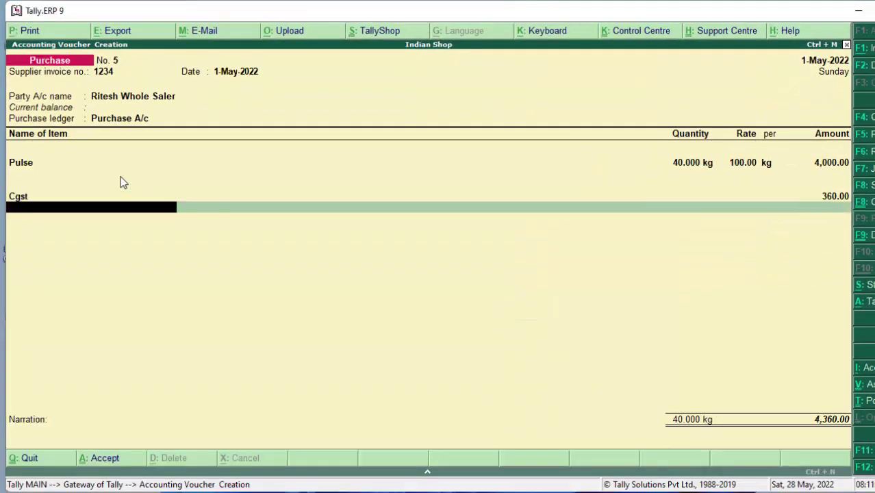
pyautogui.write('S')
pyautogui.press('Return')
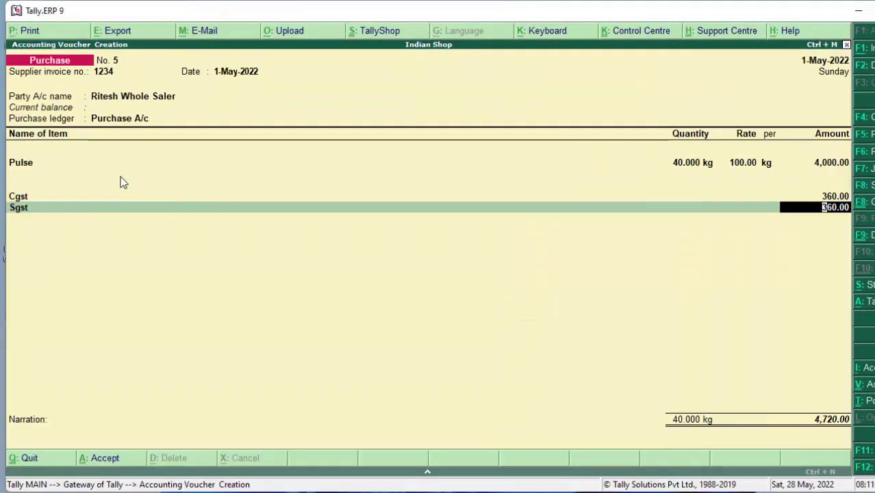
pyautogui.press('Return')
pyautogui.press('Return')
pyautogui.write('T')
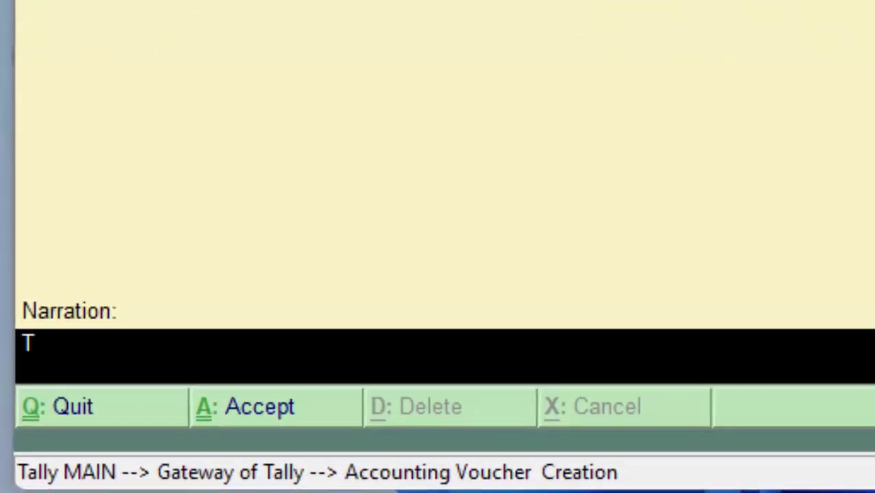
pyautogui.write('he Good')
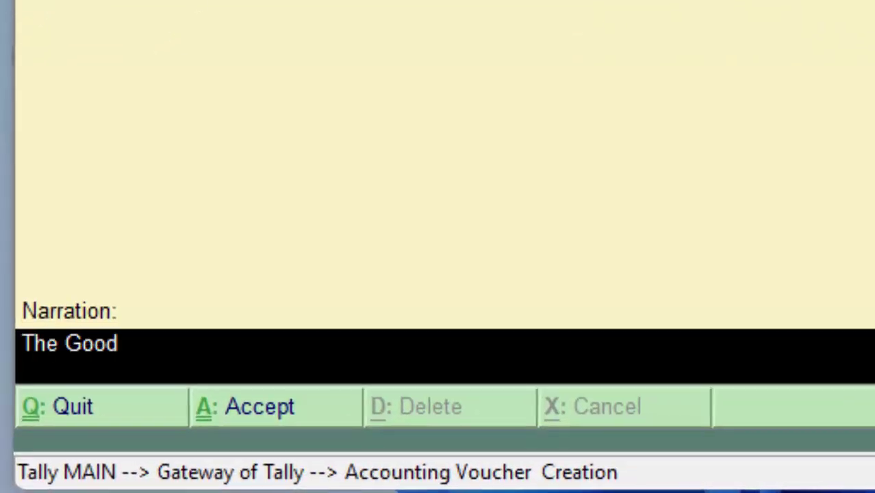
pyautogui.write('s')
pyautogui.write(' has been pur')
pyautogui.write('chas')
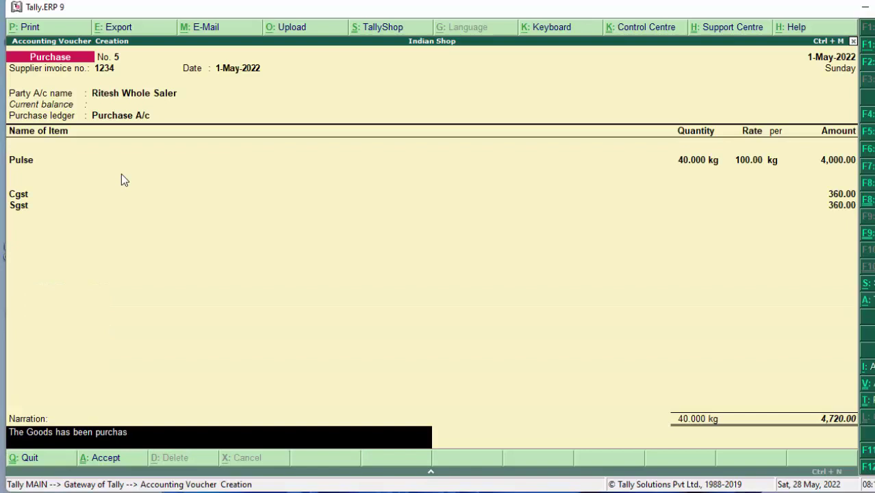
pyautogui.write('ed')
pyautogui.press('Return')
pyautogui.press('Return')
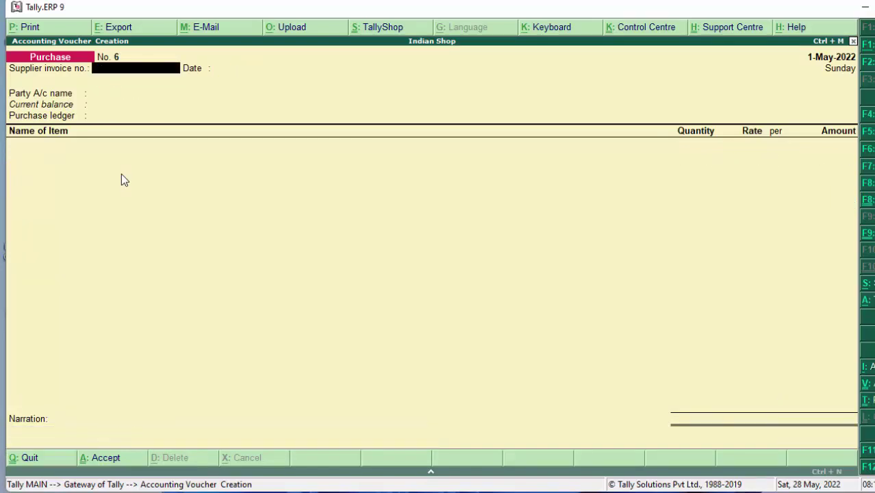
pyautogui.press('Escape')
pyautogui.press('Return')
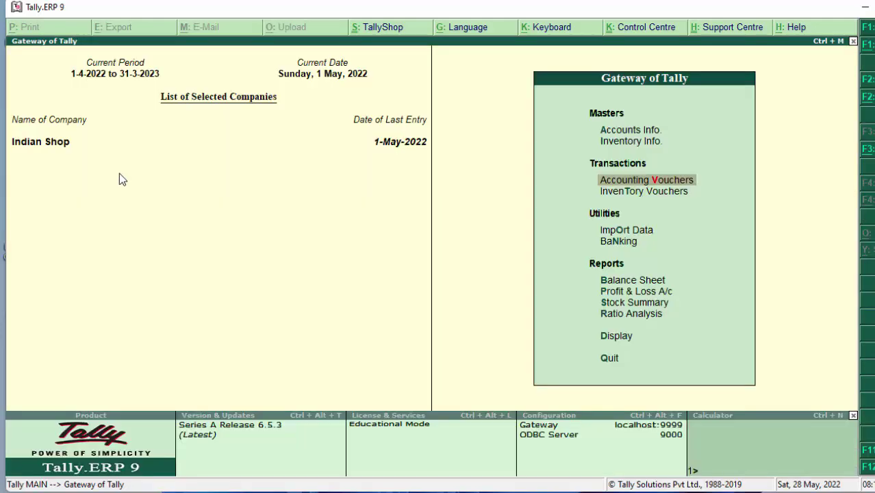
# Abandon a started Payment voucher and bring up Change Period for 1-4-2022 to 31-3-2023
pyautogui.click(623, 181)
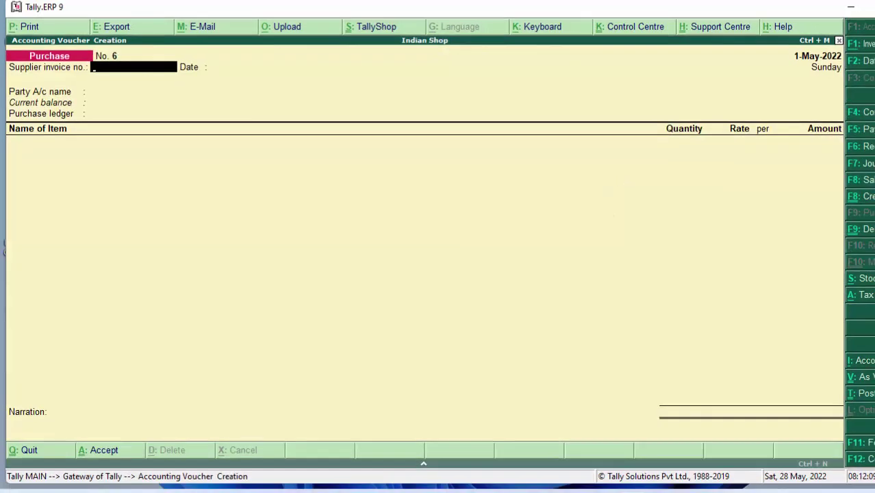
pyautogui.press('F5')
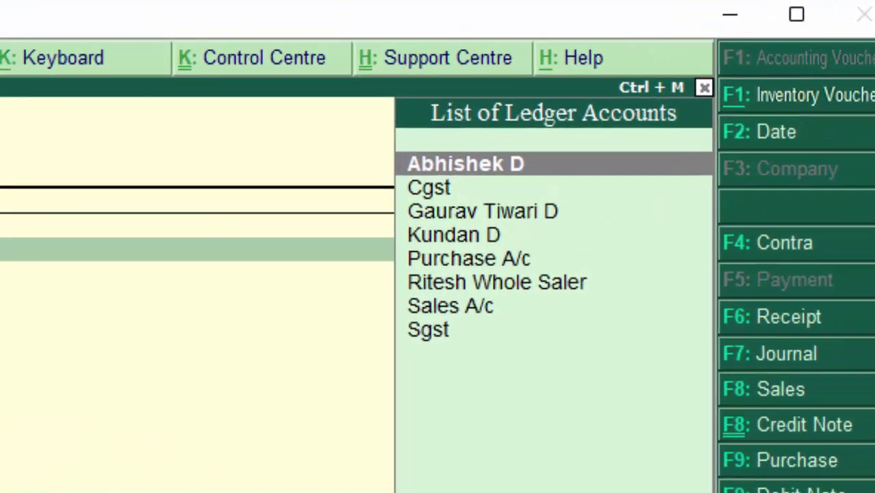
pyautogui.press('Escape')
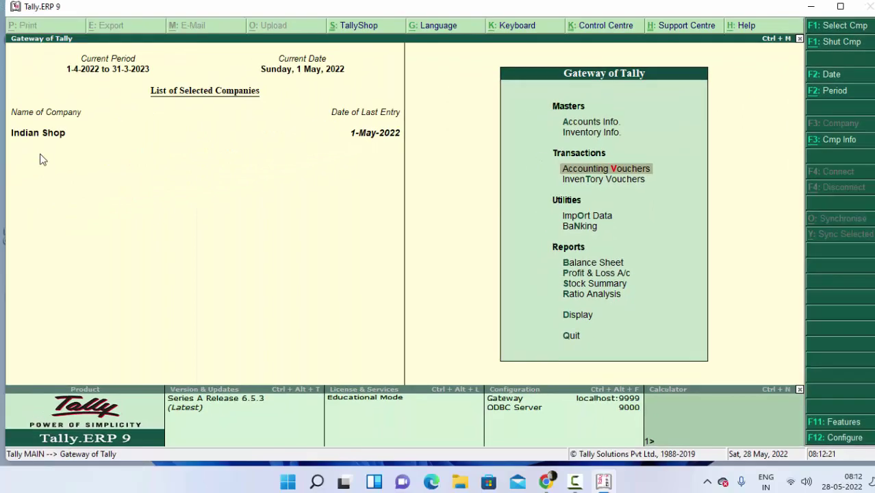
pyautogui.hotkey('alt', 'F2')
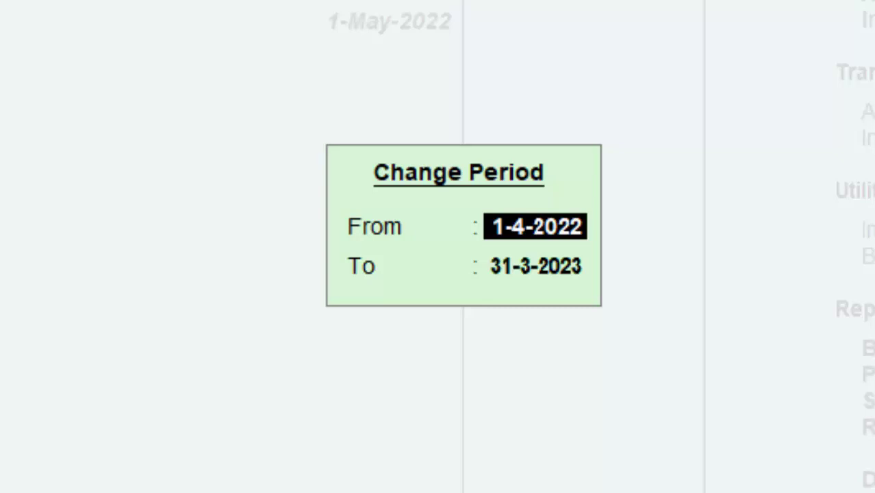
# Review the Day Book for 1-4-2022 to 31-3-23, listing ten vouchers, then close it
pyautogui.press('Return')
pyautogui.press('Return')
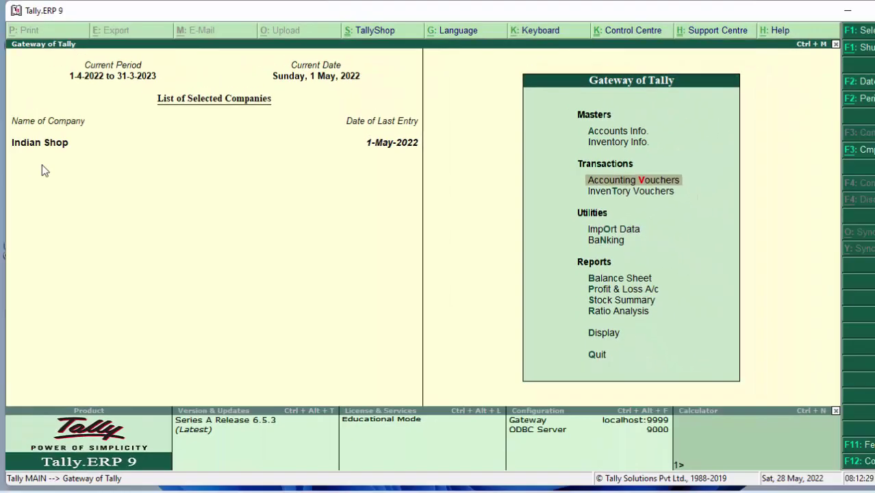
pyautogui.press('d')
pyautogui.press('y')
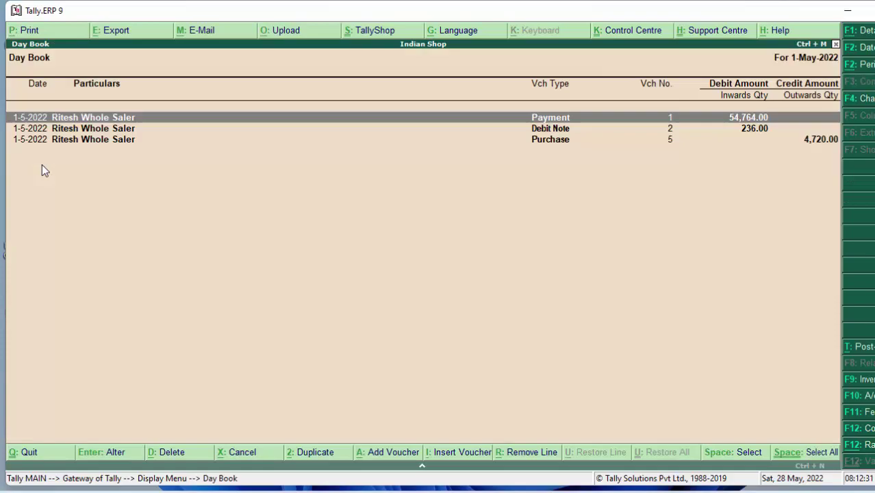
pyautogui.hotkey('alt', 'F2')
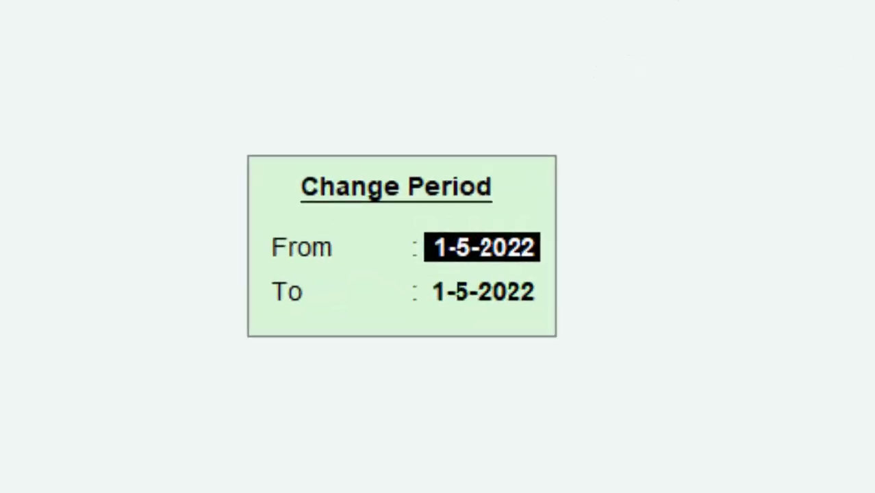
pyautogui.write('1-4')
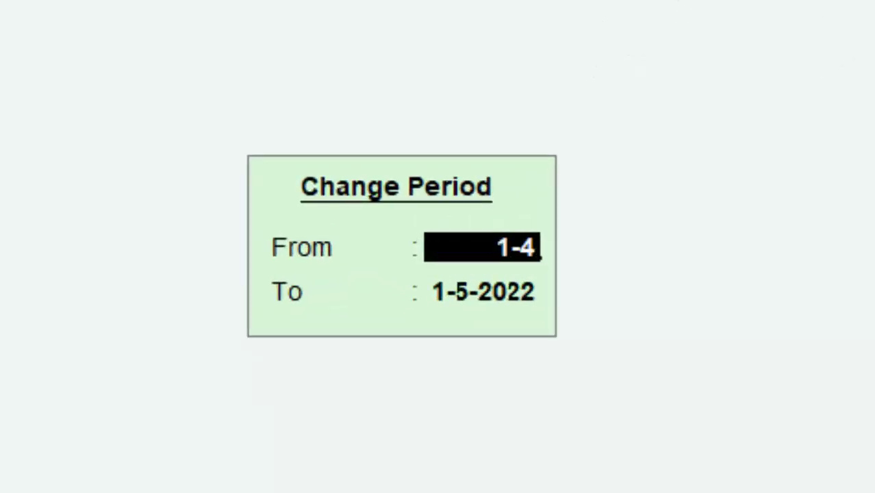
pyautogui.write('-202')
pyautogui.press('Return')
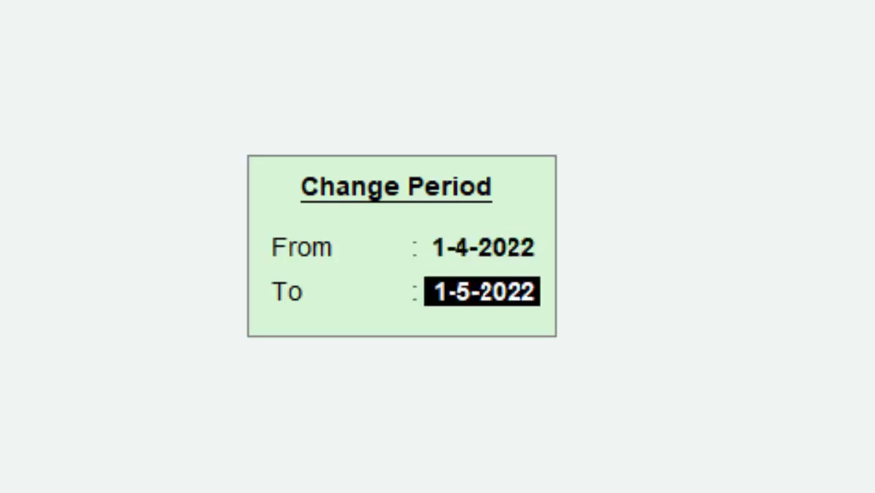
pyautogui.write('31-3')
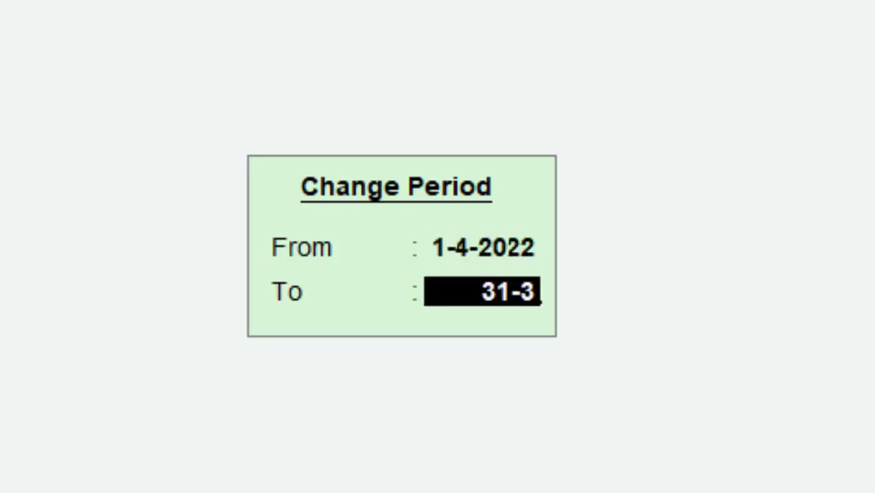
pyautogui.write('-23')
pyautogui.press('Return')
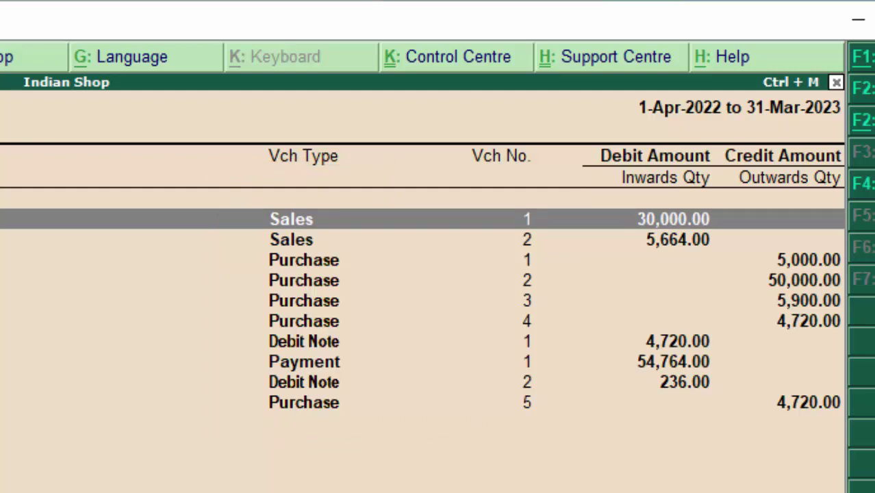
pyautogui.press('Escape')
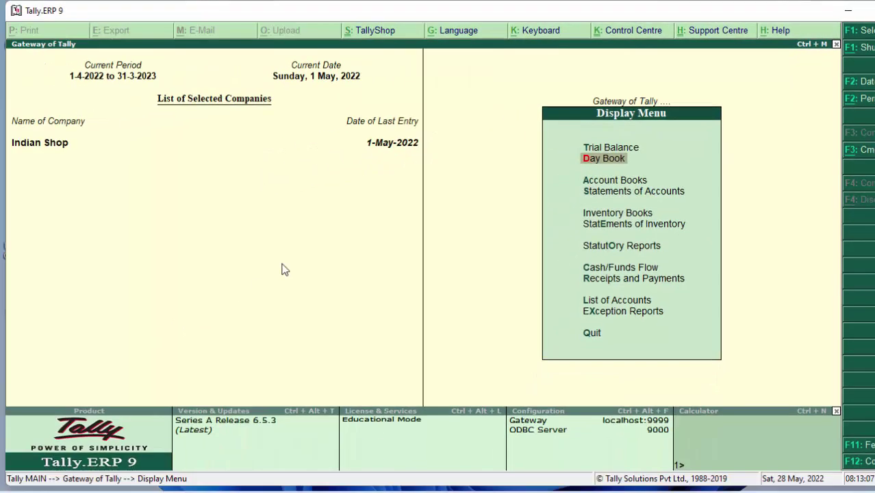
# In a Payment voucher, debit Ritesh Whole Saler 4,720 against existing bill 1234
pyautogui.press('Escape')
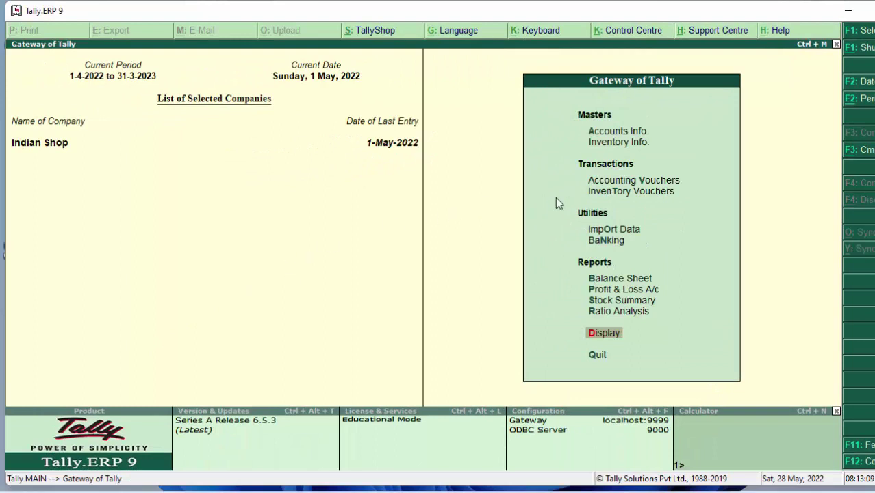
pyautogui.click(609, 183)
pyautogui.click(610, 182)
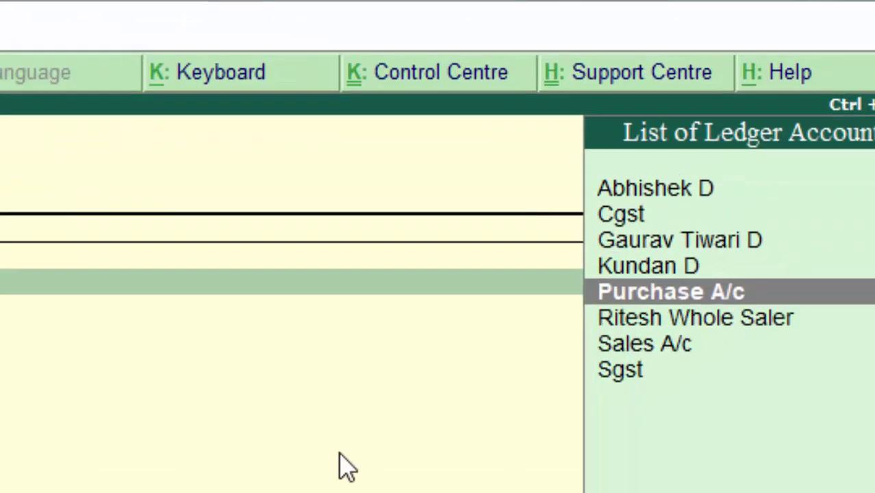
pyautogui.press('Down')
pyautogui.press('Return')
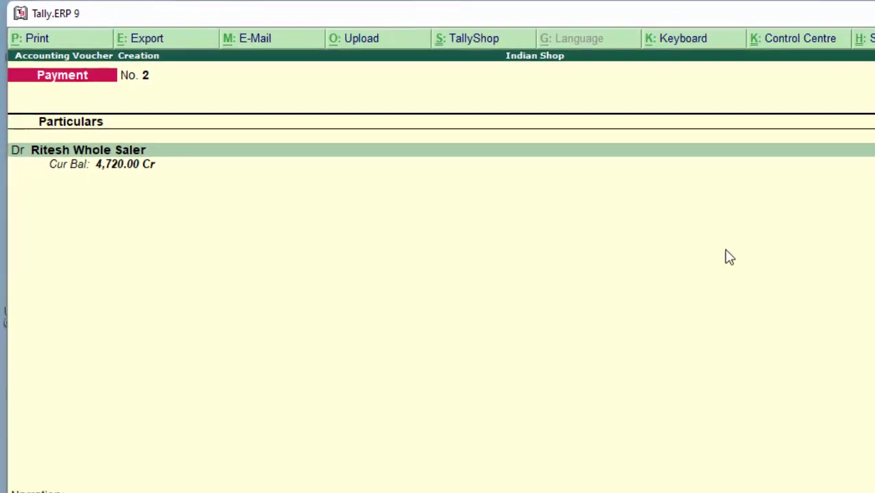
pyautogui.write('472')
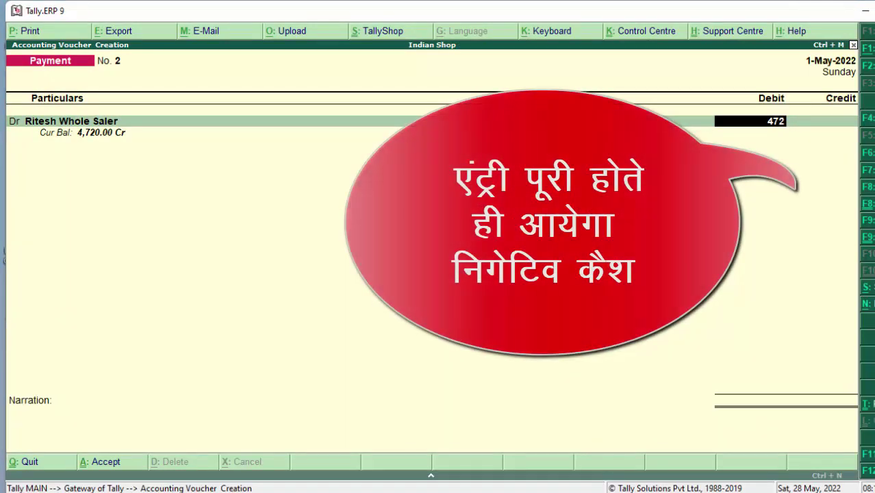
pyautogui.write('0')
pyautogui.press('Return')
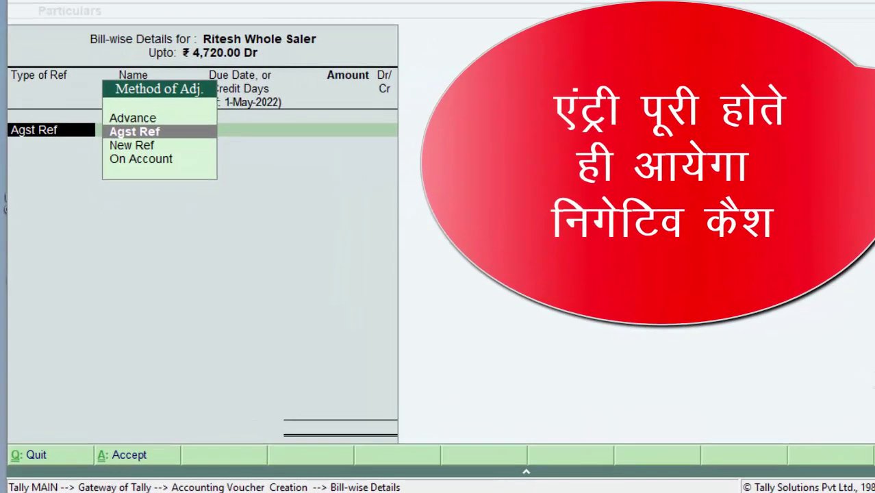
pyautogui.press('Return')
pyautogui.press('Return')
pyautogui.press('Return')
pyautogui.press('Return')
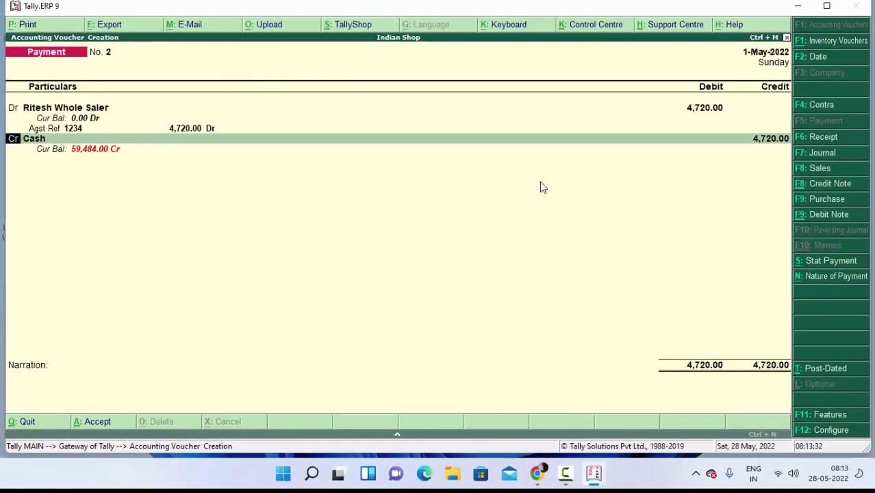
pyautogui.press('Return')
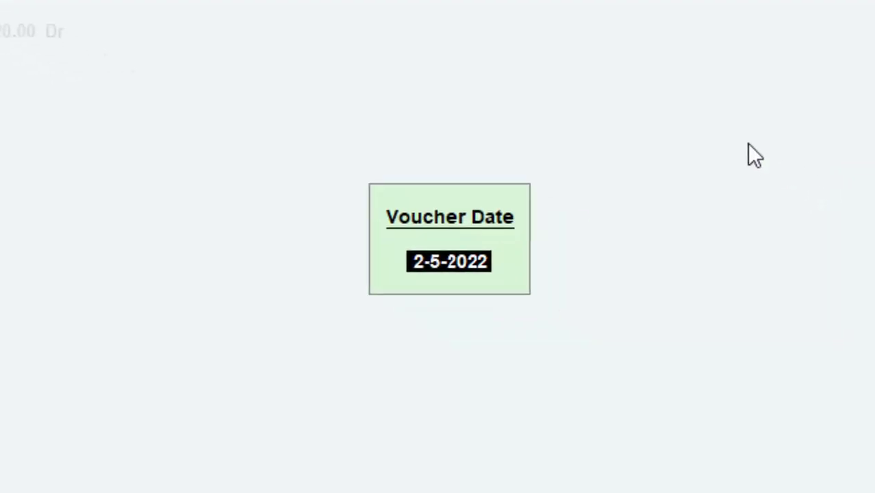
# Date the payment 1-8-22, credit Cash 4,720.00, and save despite the negative cash warning
pyautogui.write('1')
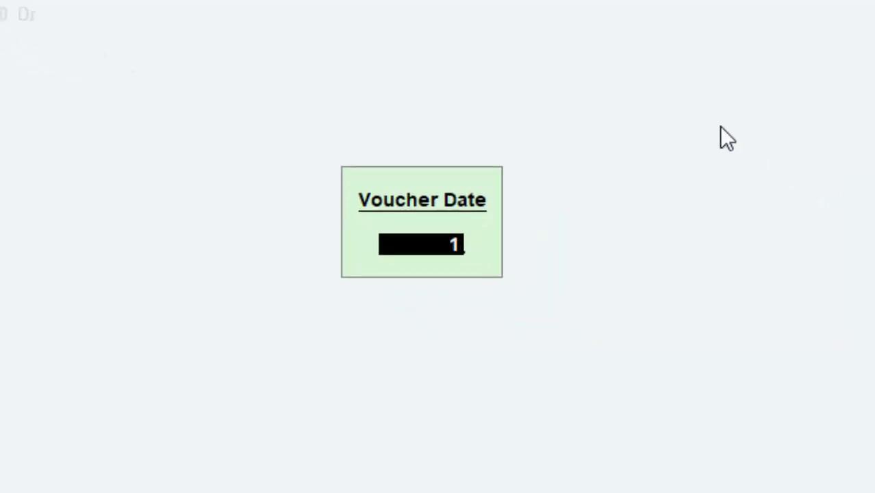
pyautogui.write('-8-')
pyautogui.write('22')
pyautogui.press('Return')
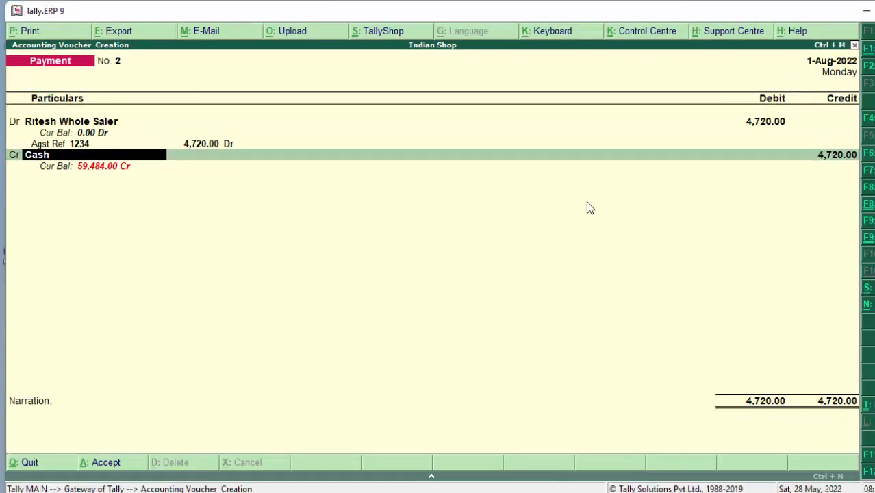
pyautogui.press('Return')
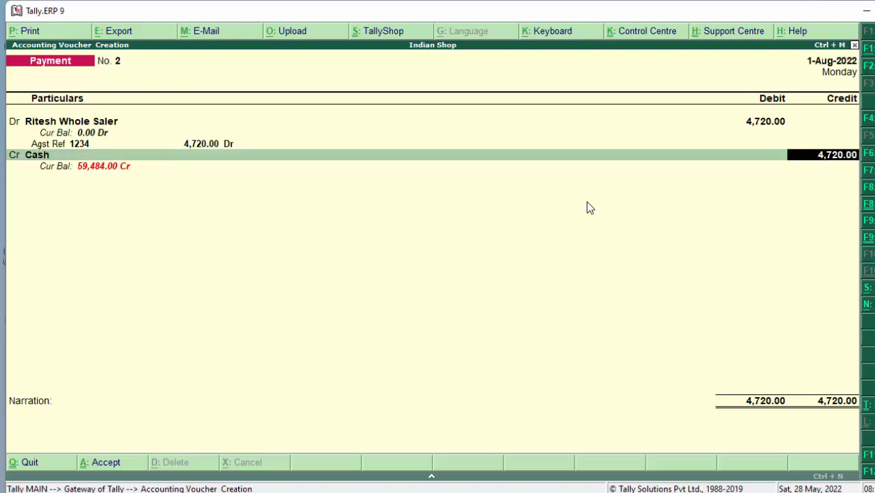
pyautogui.press('Return')
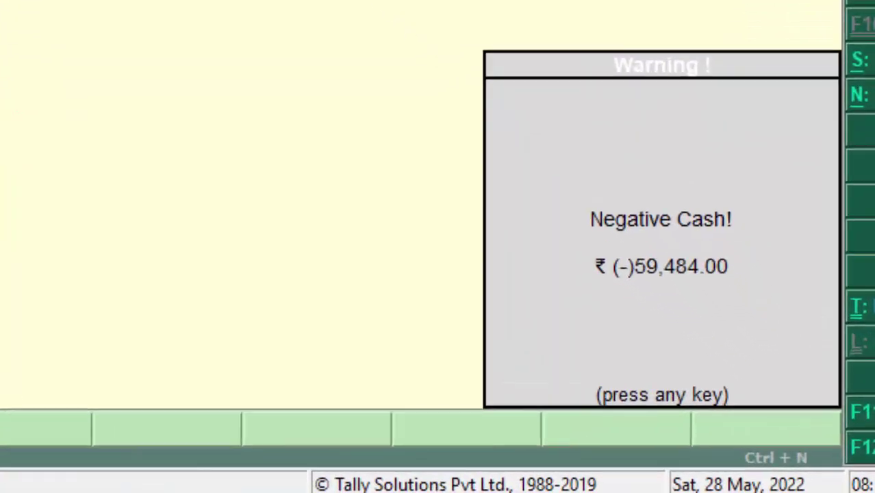
pyautogui.press('Return')
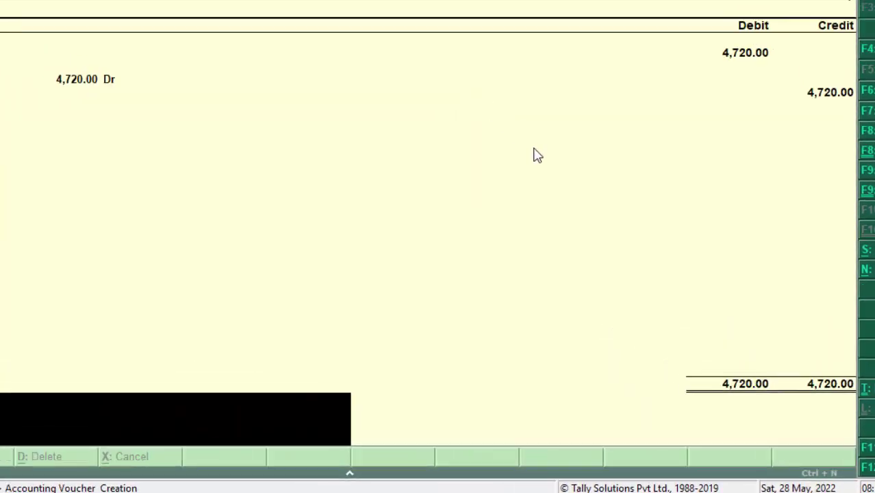
pyautogui.press('Return')
pyautogui.press('Return')
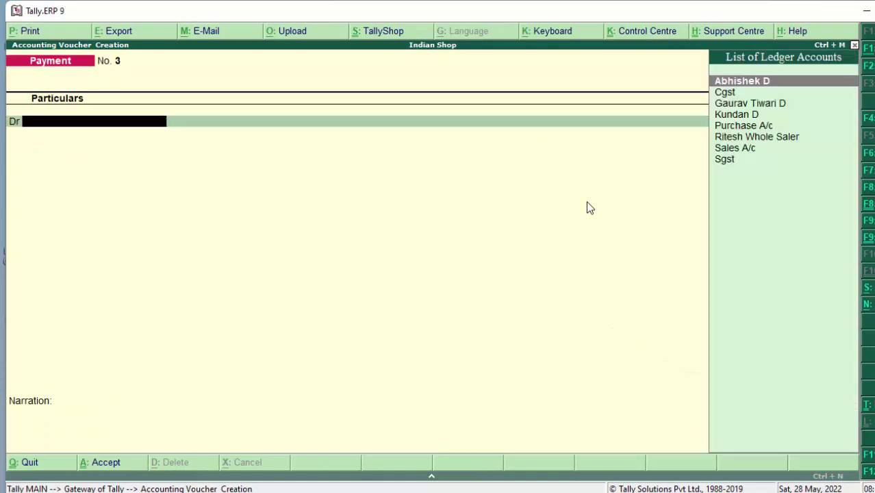
# Drill from the Balance Sheet through Current Assets and Cash-in-Hand to the Cash ledger
pyautogui.press('Escape')
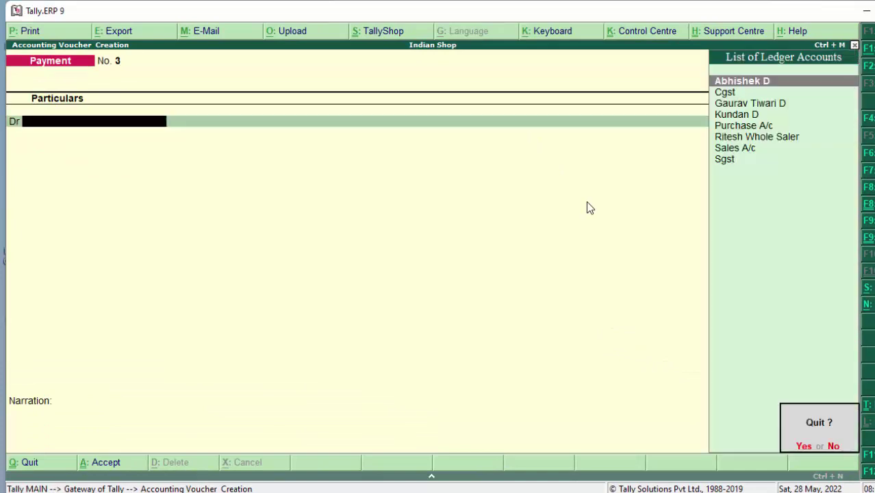
pyautogui.press('Return')
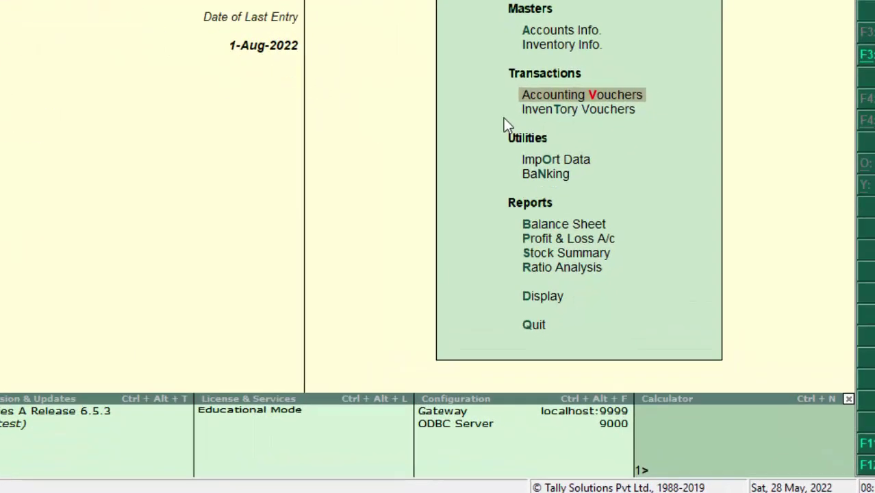
pyautogui.click(490, 111)
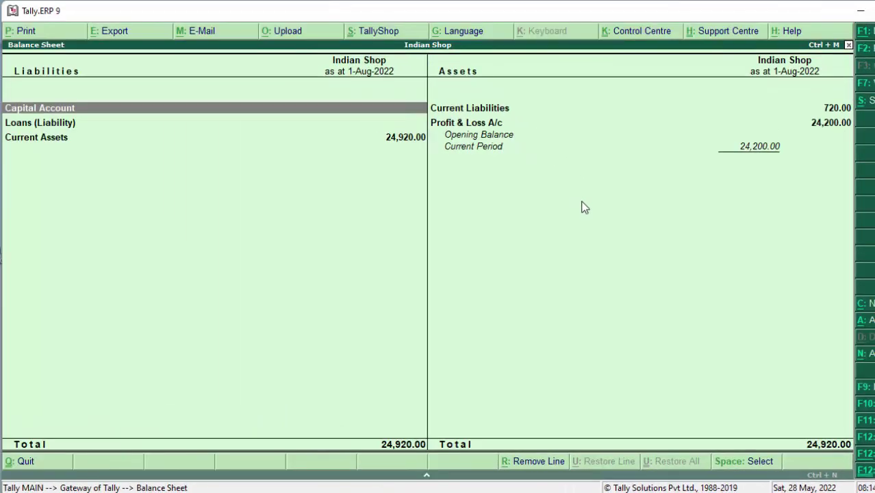
pyautogui.press('Down')
pyautogui.press('Down')
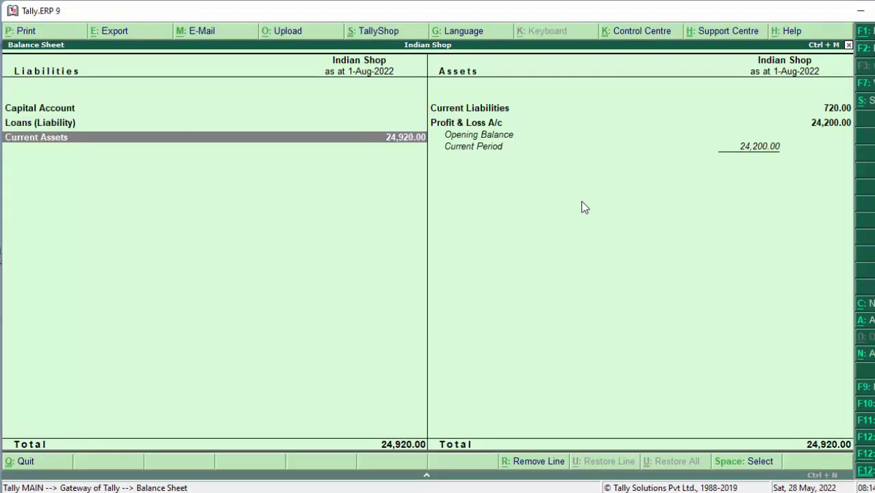
pyautogui.press('Return')
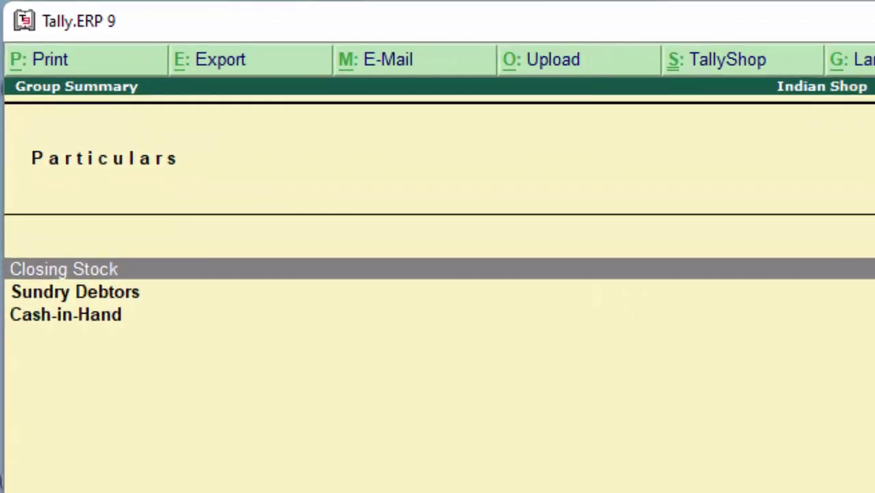
pyautogui.press('Down')
pyautogui.press('Down')
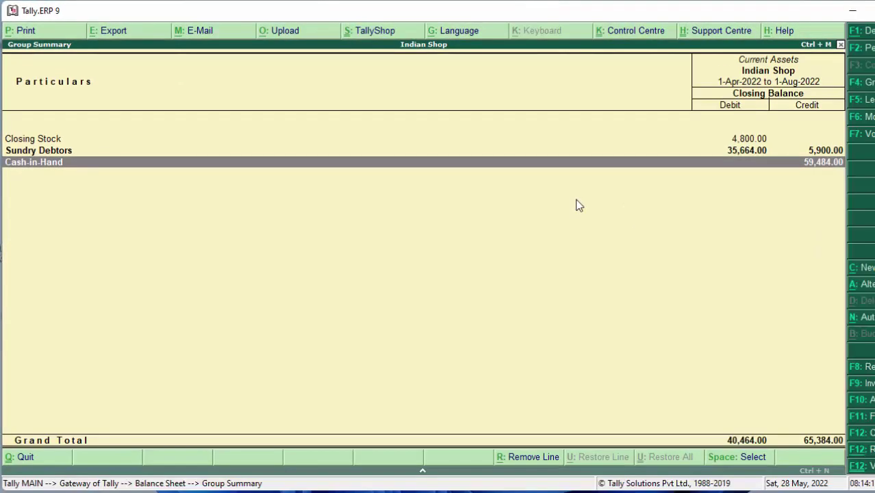
pyautogui.press('Return')
pyautogui.press('Return')
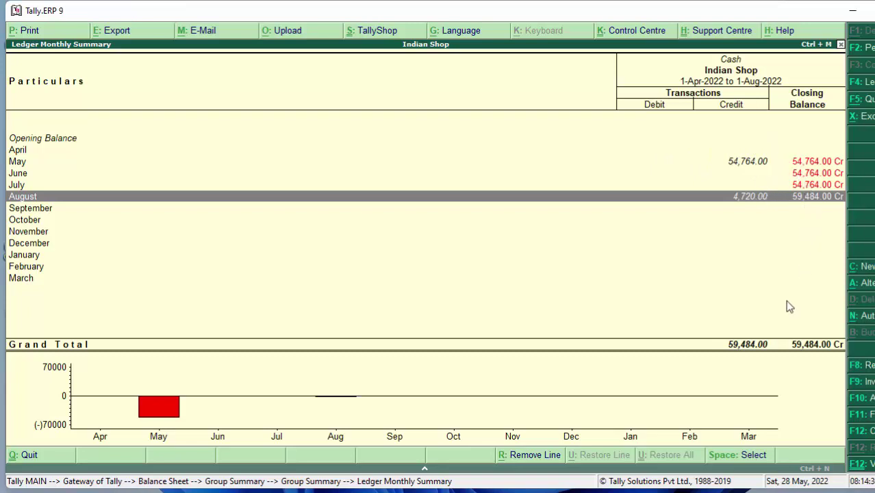
# Inspect August's Cash vouchers and the 4,720 payment to Ritesh Whole Saler
pyautogui.press('Return')
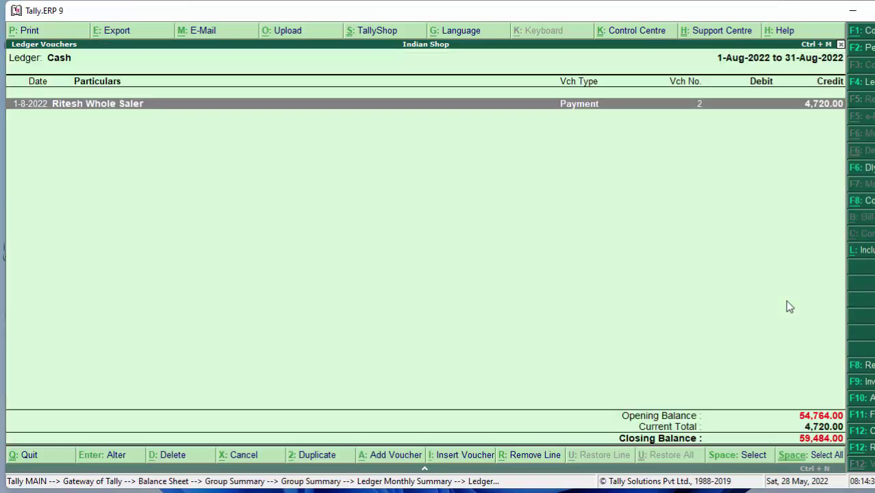
pyautogui.press('Return')
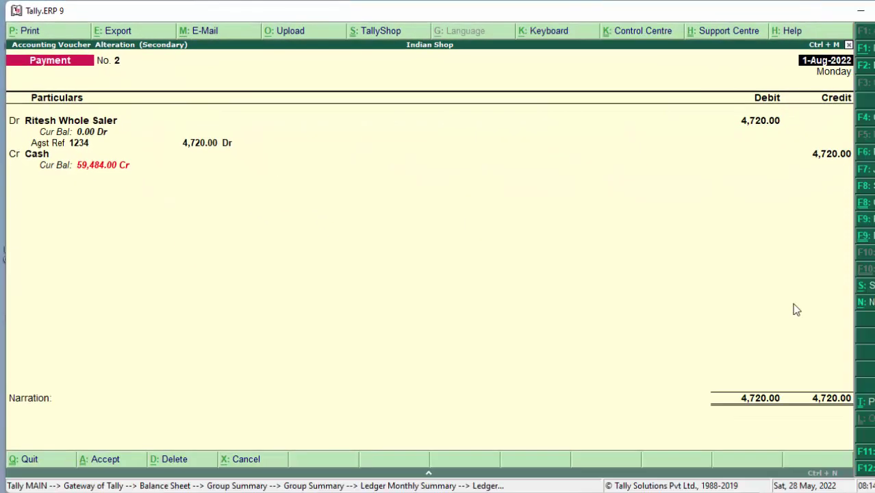
pyautogui.press('Escape')
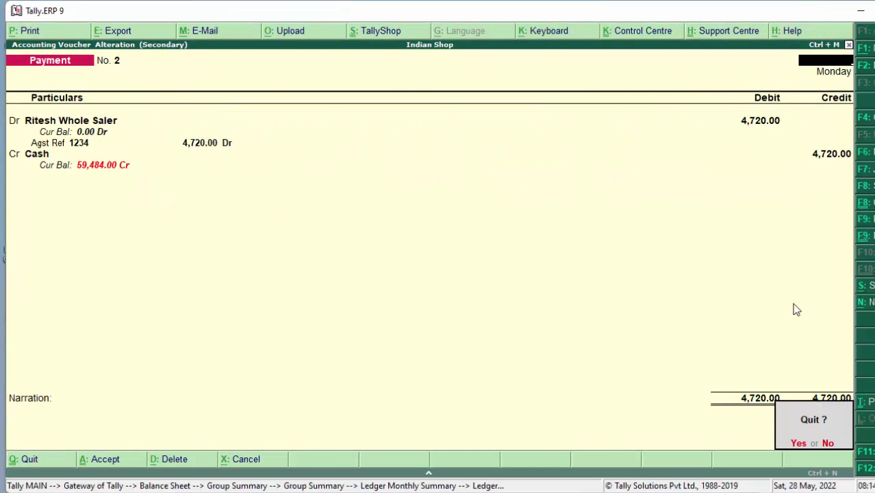
pyautogui.press('y')
pyautogui.press('Escape')
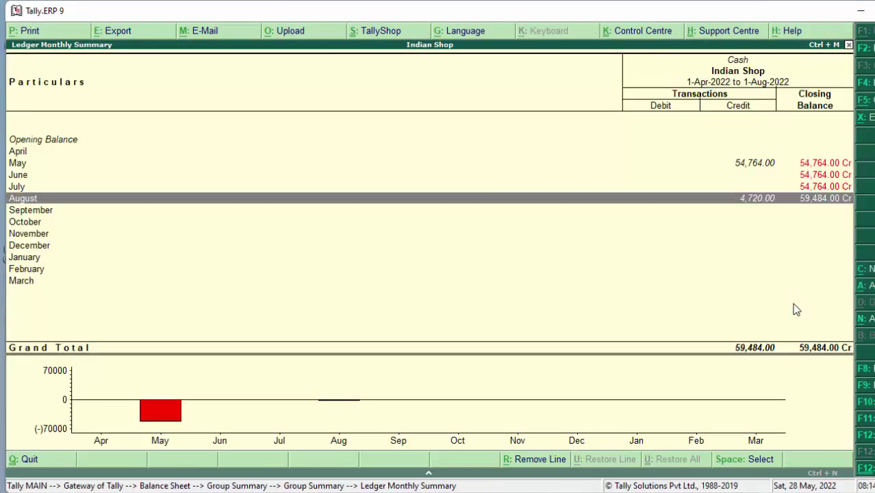
# Check July's and June's Cash vouchers, then open May's
pyautogui.press('Up')
pyautogui.press('Return')
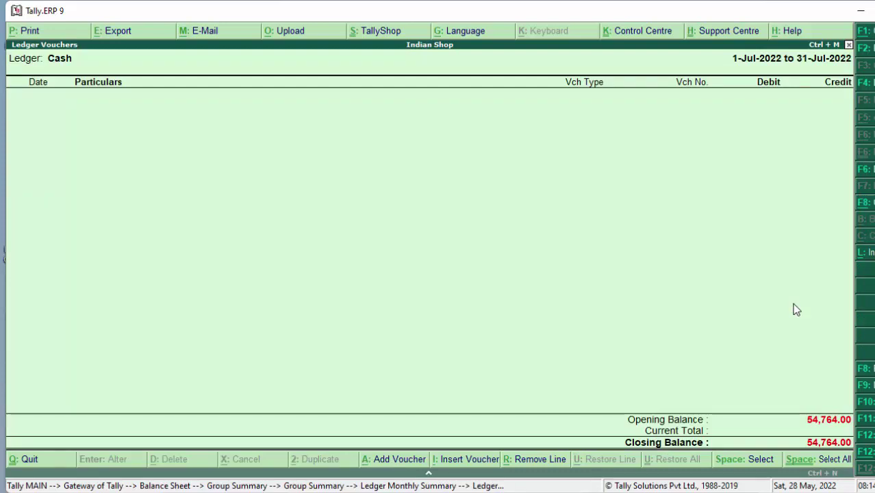
pyautogui.press('Escape')
pyautogui.press('Up')
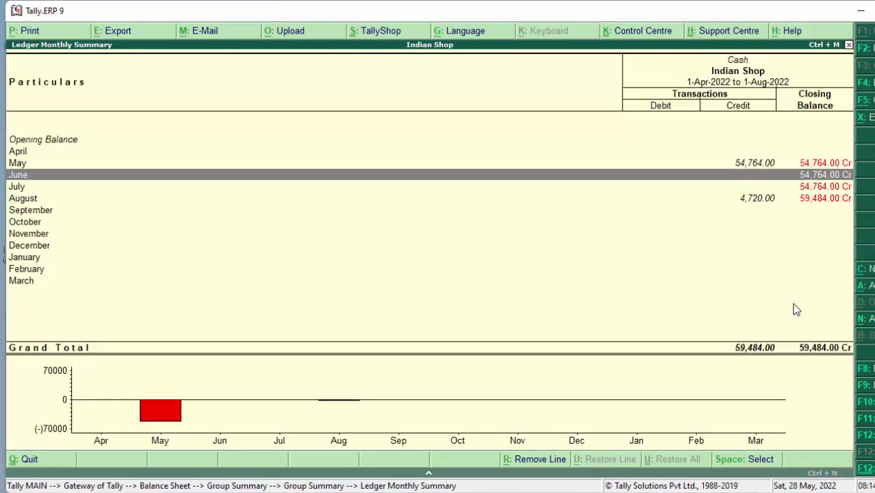
pyautogui.press('Return')
pyautogui.press('Escape')
pyautogui.press('Up')
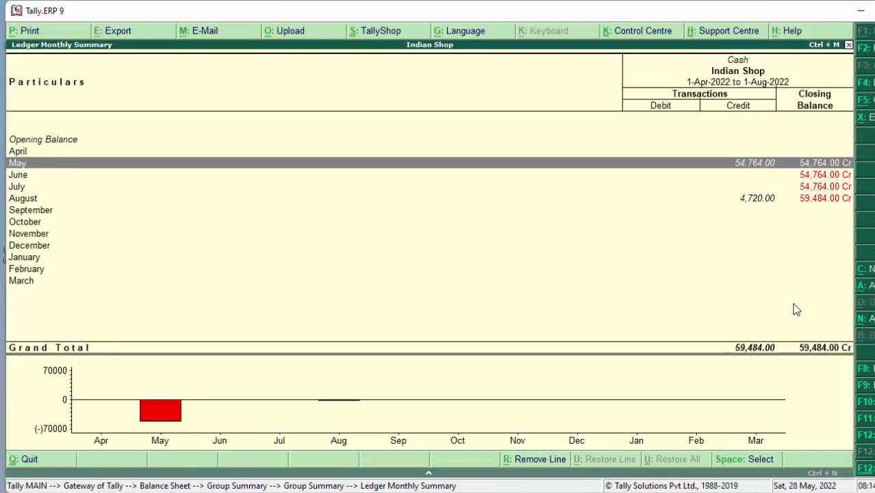
pyautogui.press('Return')
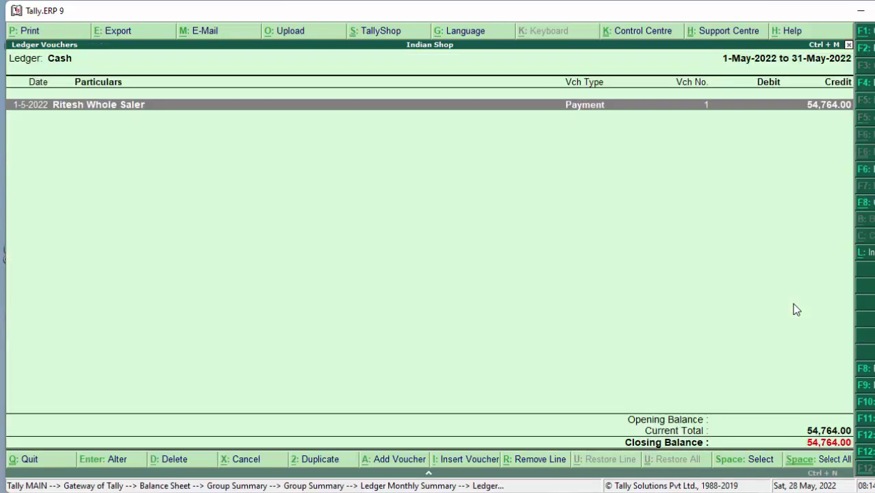
# Review May payment voucher No. 1 for 54,764.00, then return to the Cash summary
pyautogui.press('Return')
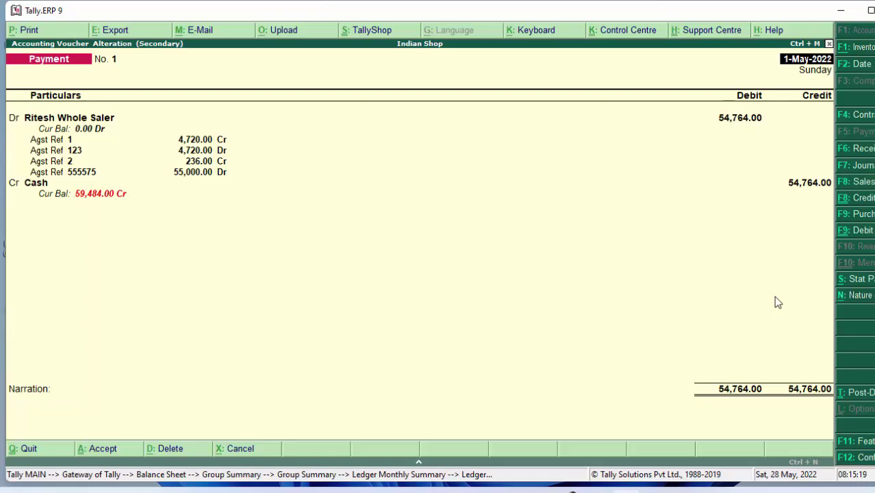
pyautogui.press('Escape')
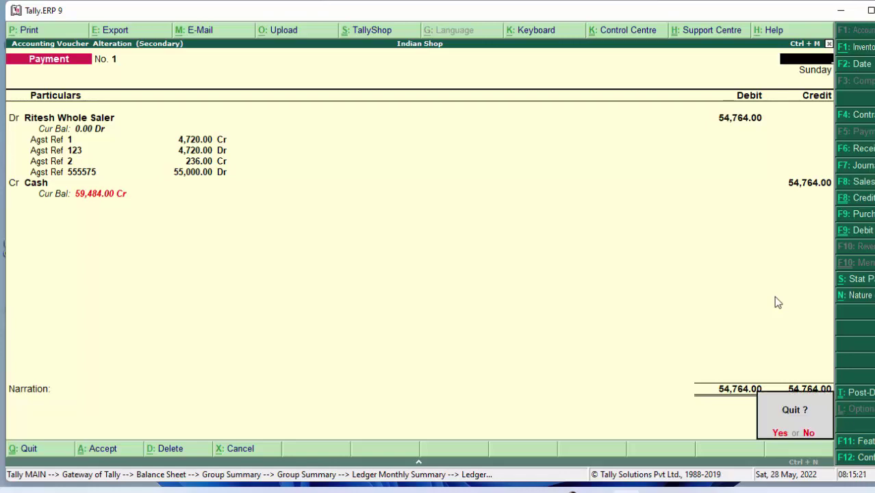
pyautogui.press('y')
pyautogui.press('Escape')
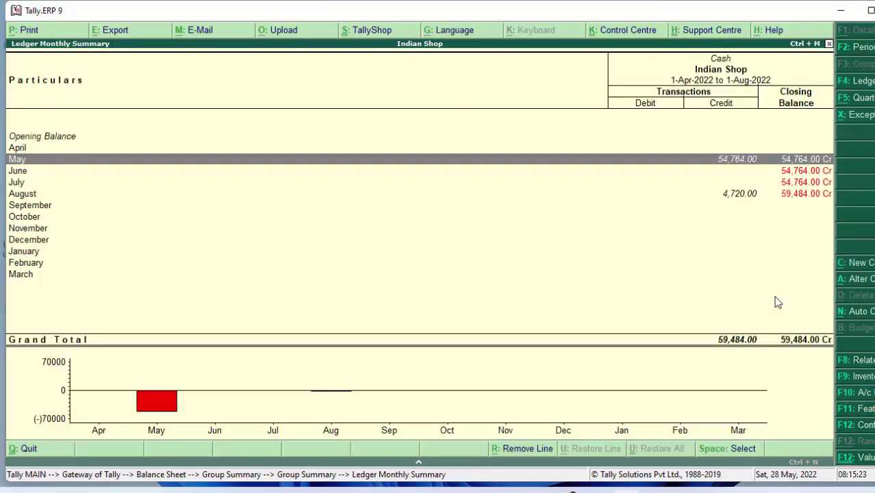
# Reopen the Cash ledger's July vouchers and view the daily breakup of Cash closing balances
pyautogui.press('Escape')
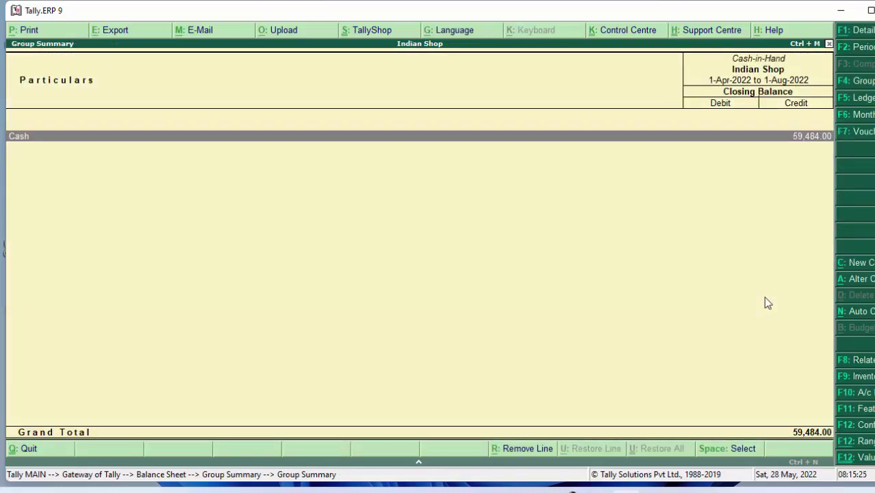
pyautogui.press('Return')
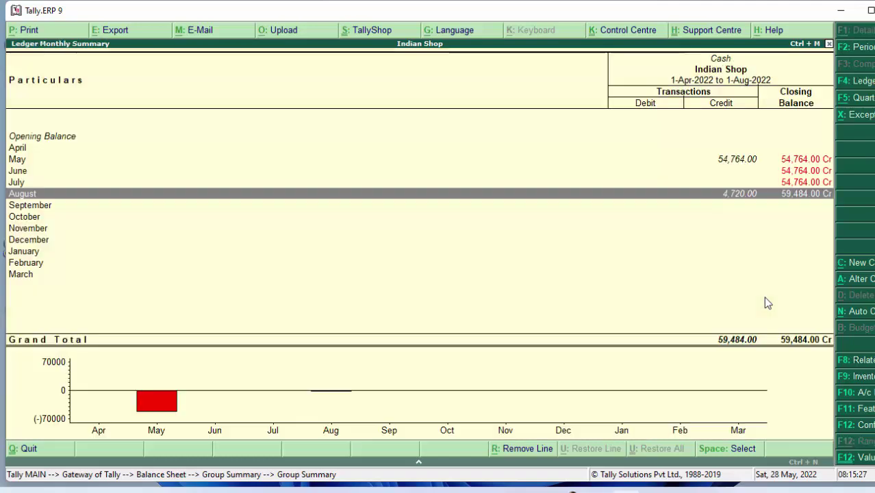
pyautogui.press('Up')
pyautogui.press('Return')
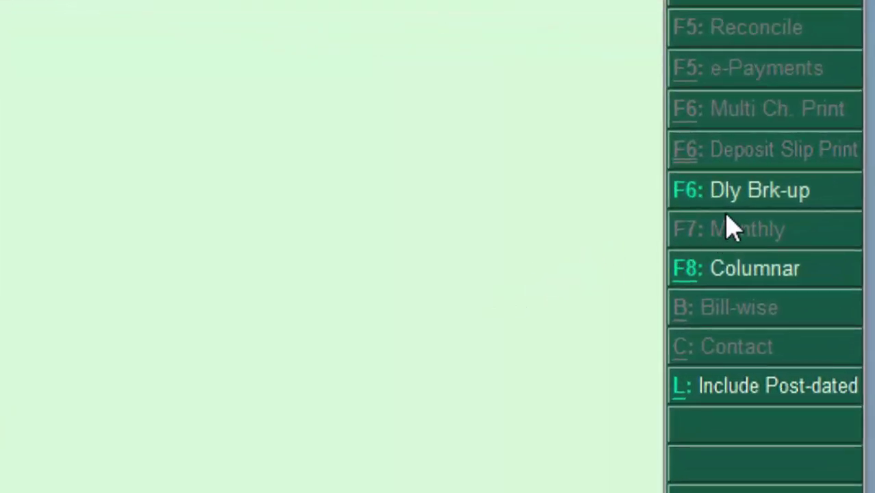
pyautogui.click(753, 196)
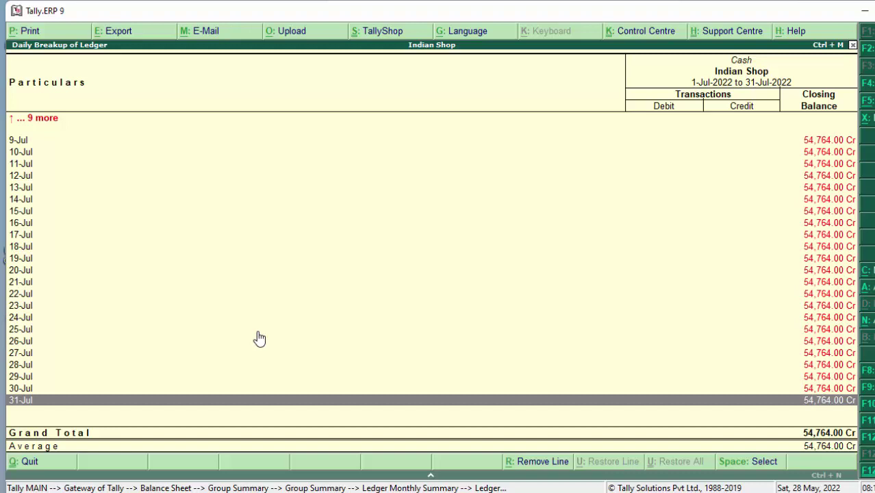
# Close the Cash reports, returning to the Balance Sheet as at 1-Aug-2022
pyautogui.press('Return')
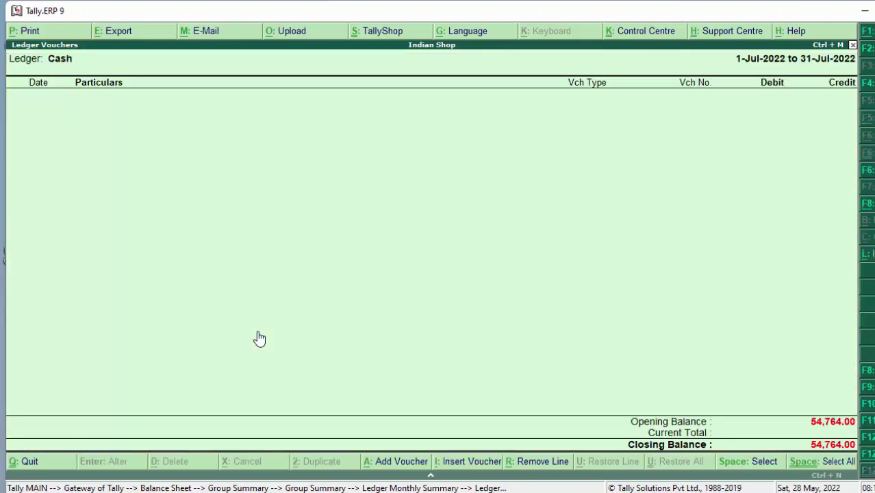
pyautogui.press('Escape')
pyautogui.press('Escape')
pyautogui.press('Escape')
pyautogui.press('Escape')
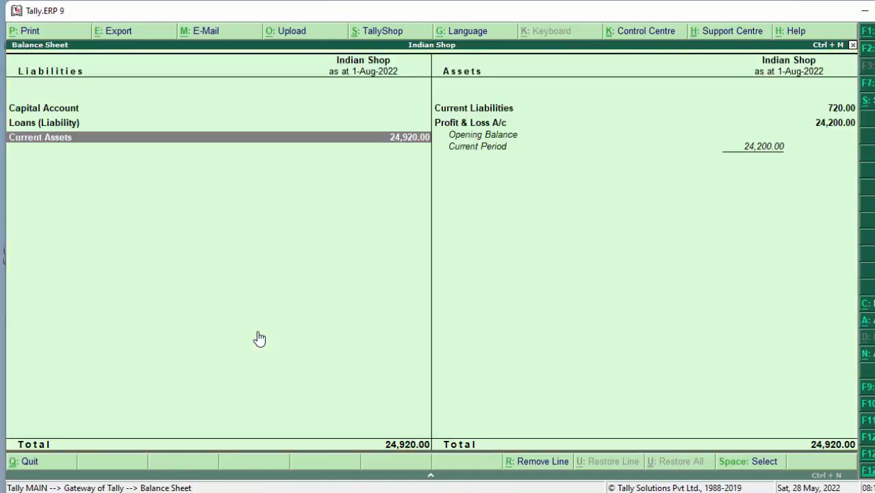
pyautogui.press('Escape')
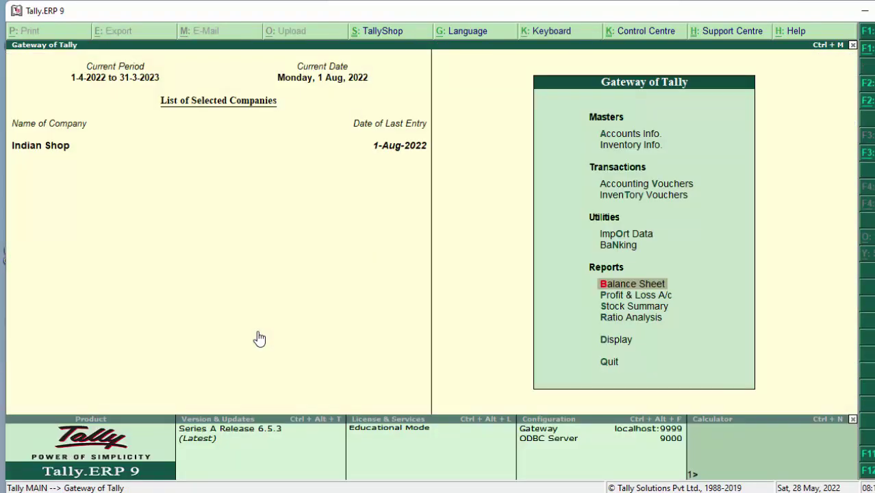